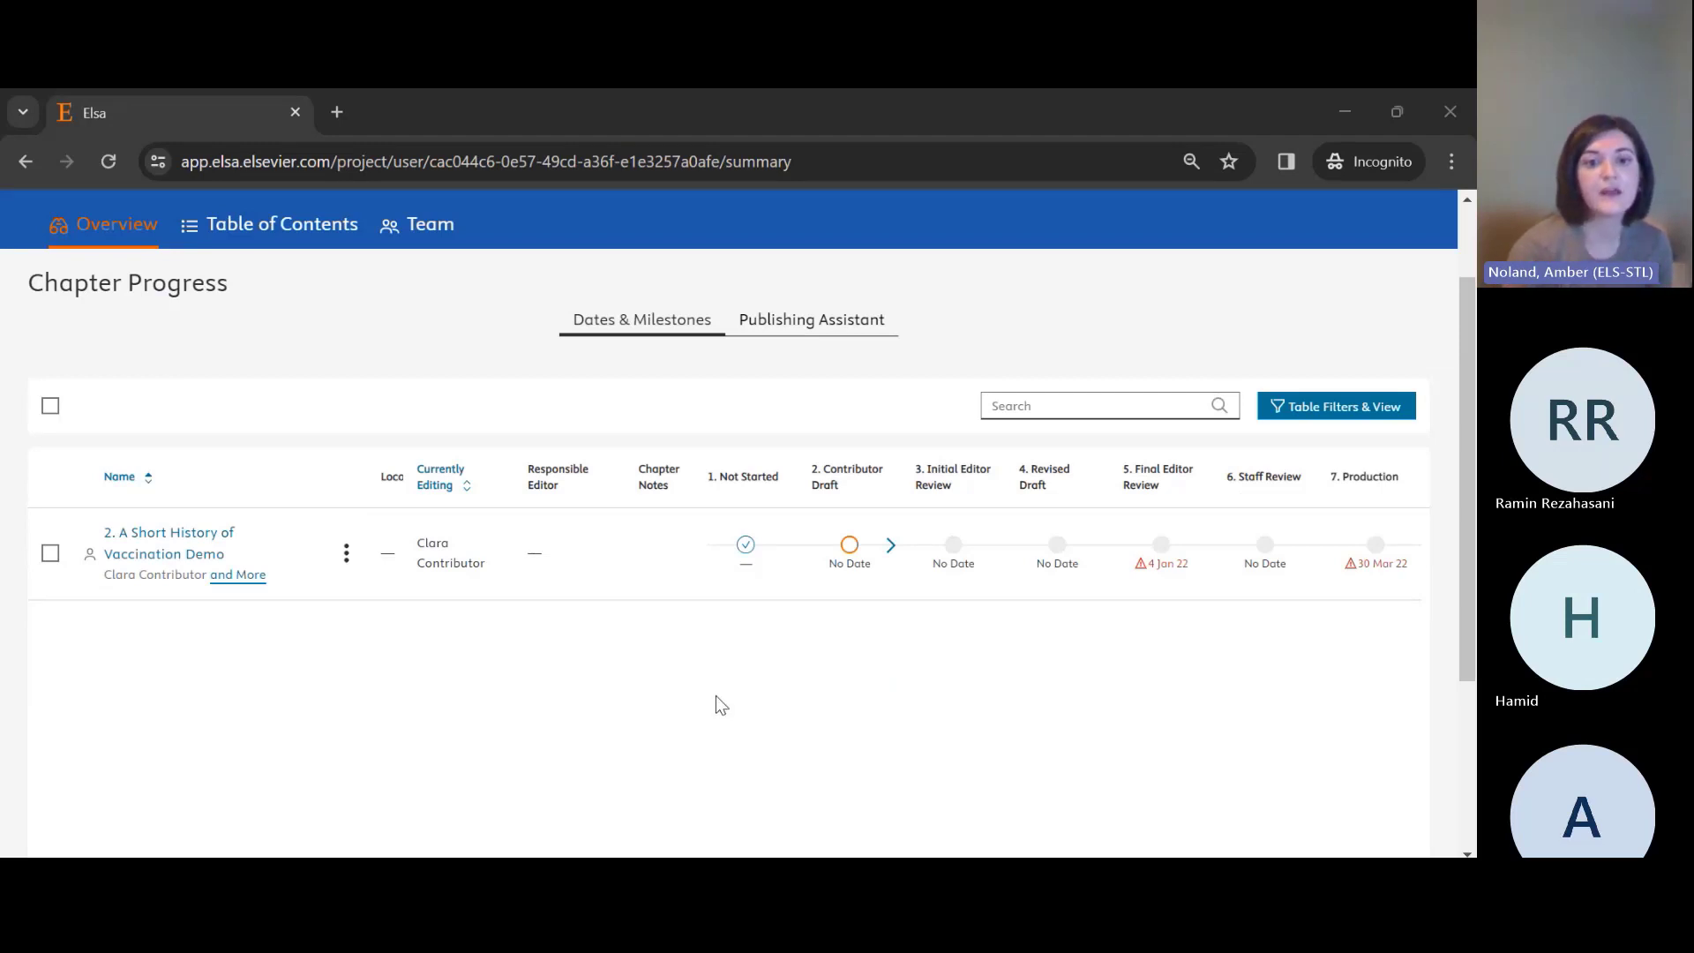
Prepare to send chapter 2 to Stage 3: Initial Editor Review with email notification turned off
scroll(716, 697, up, 2)
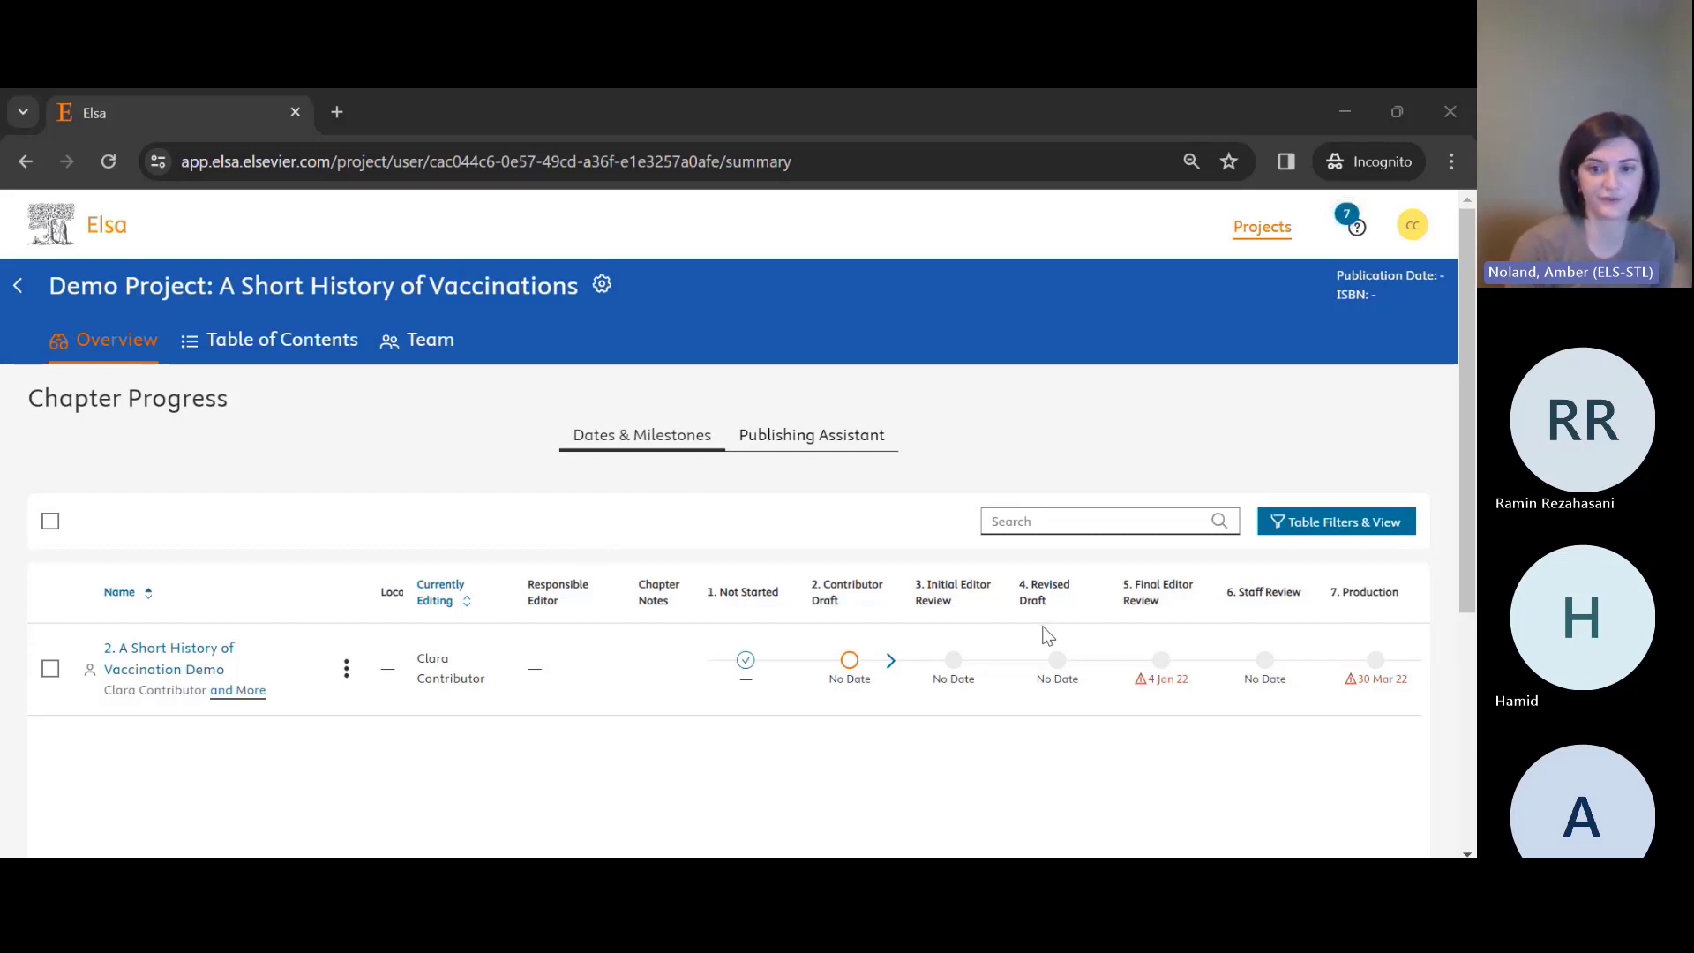
click(347, 674)
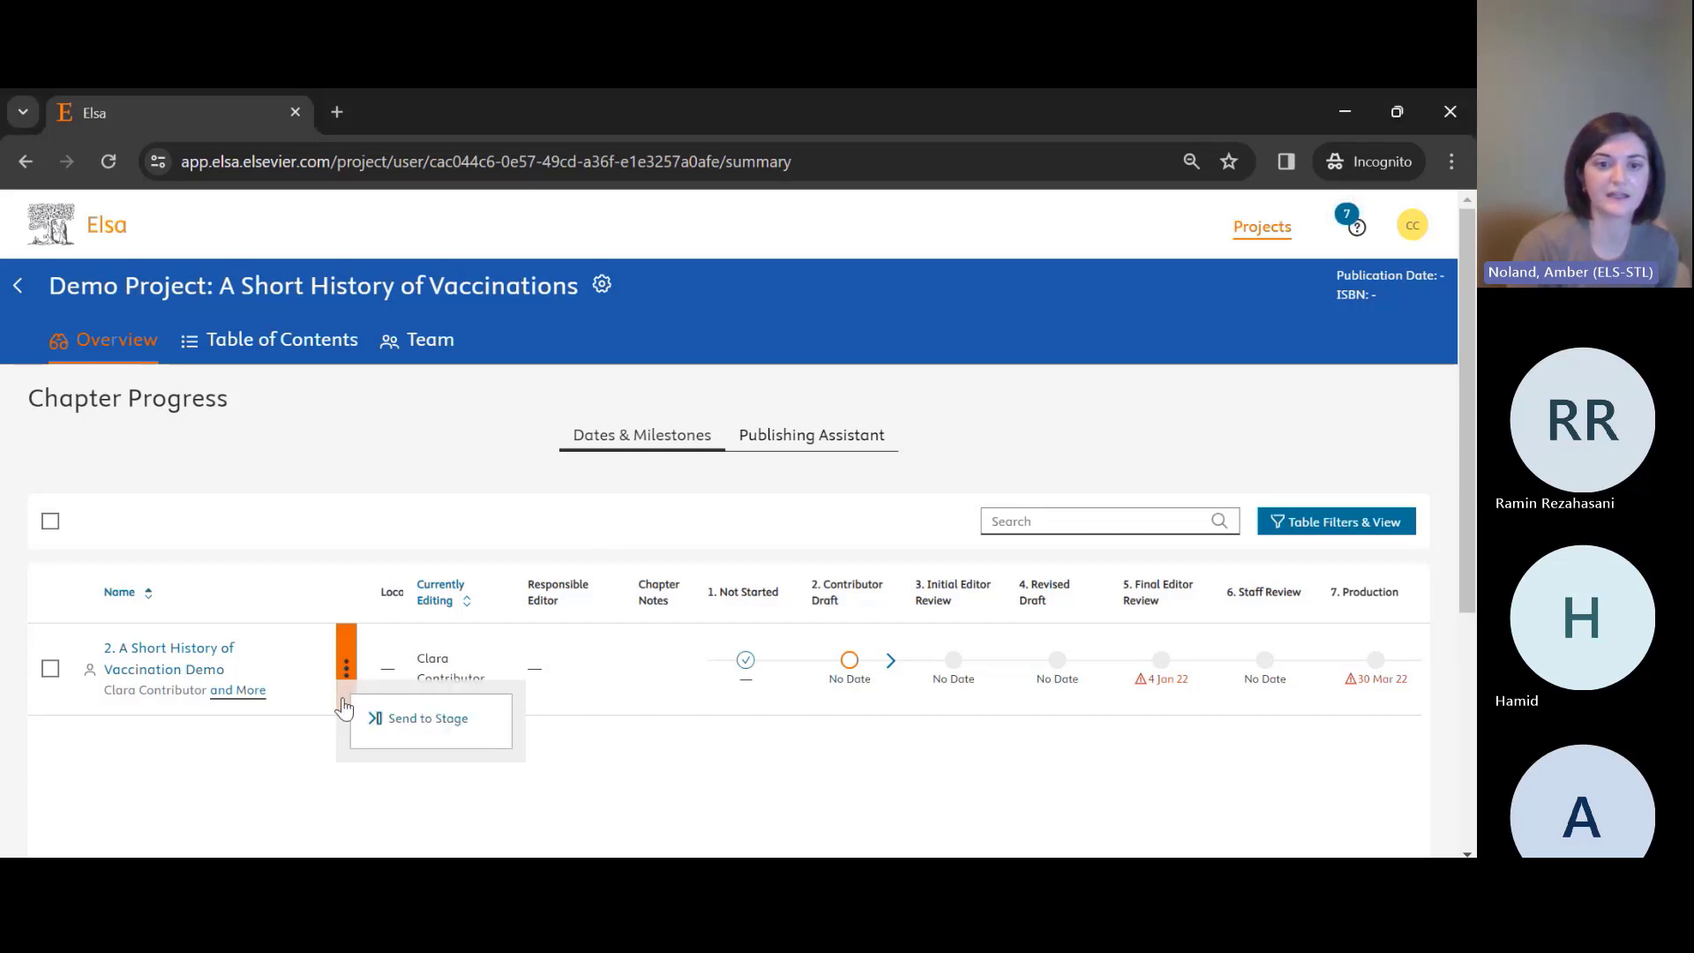
click(388, 720)
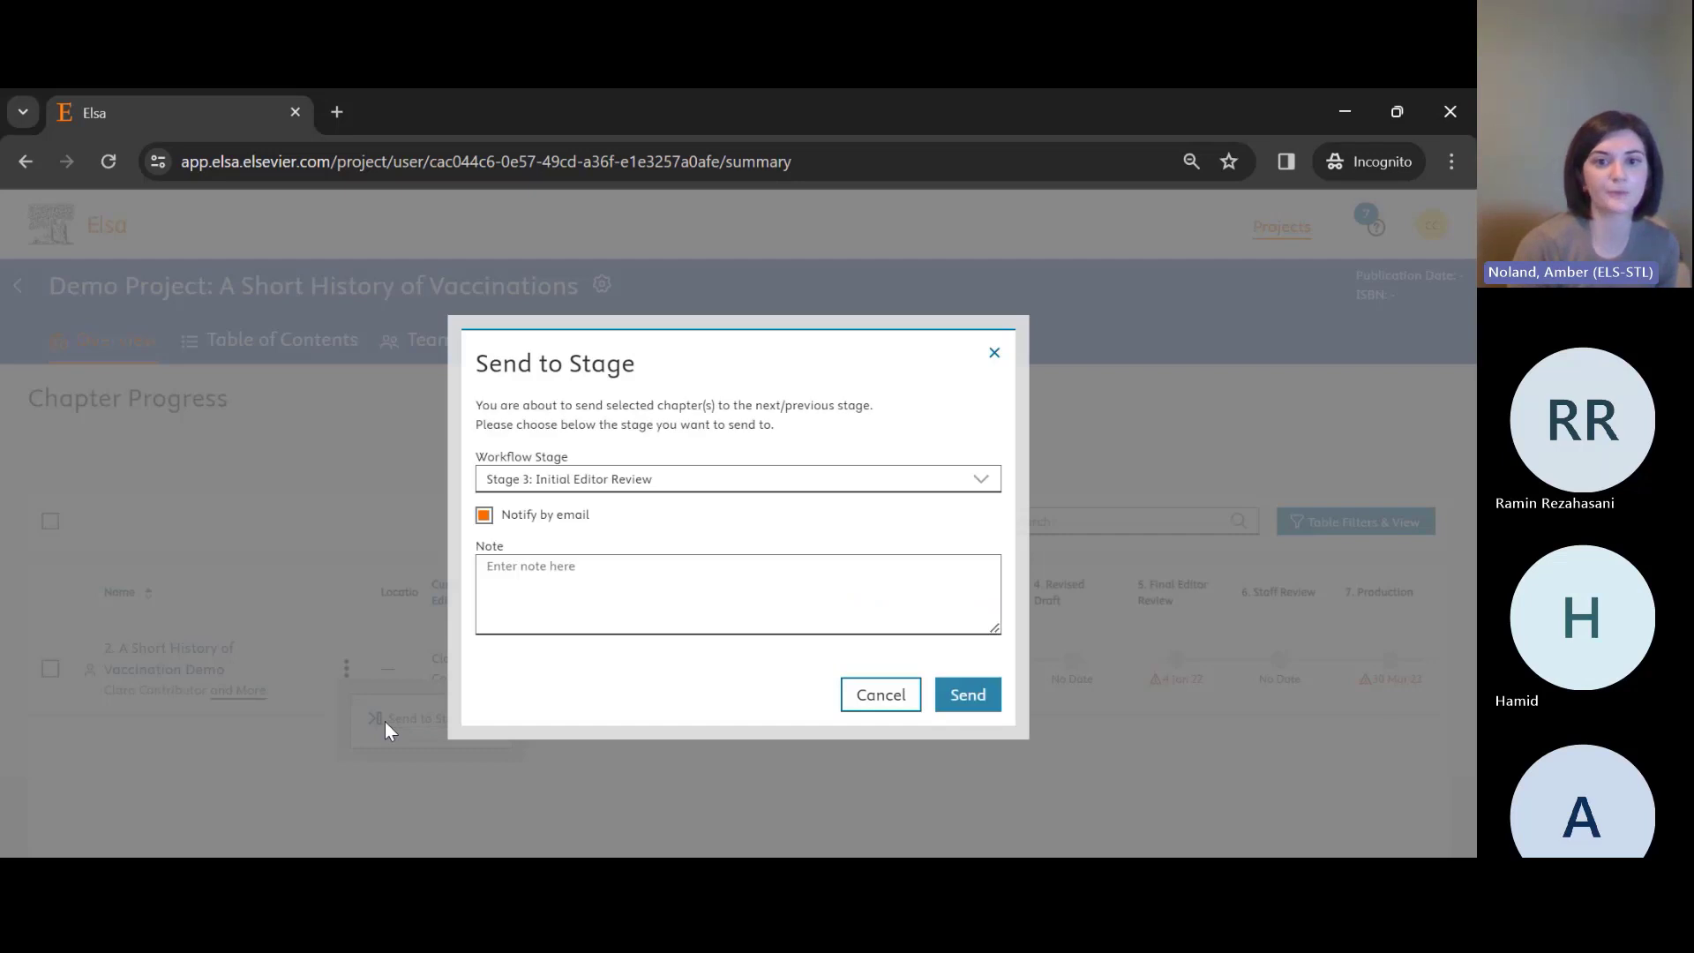
click(578, 480)
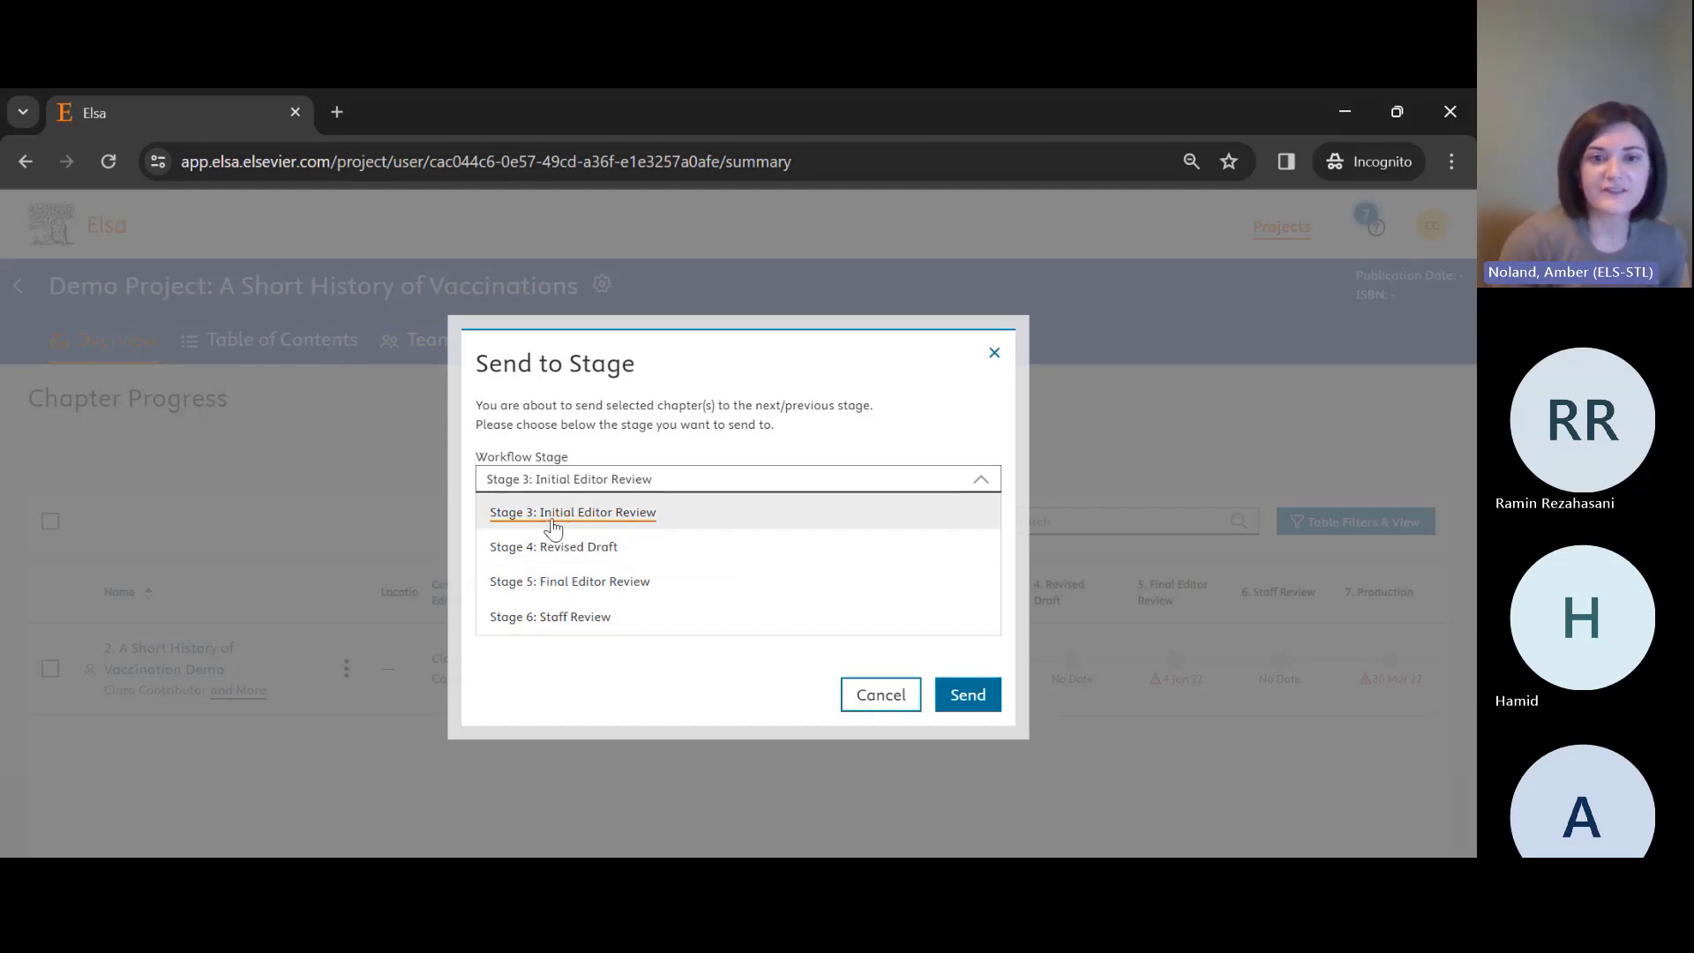
click(631, 524)
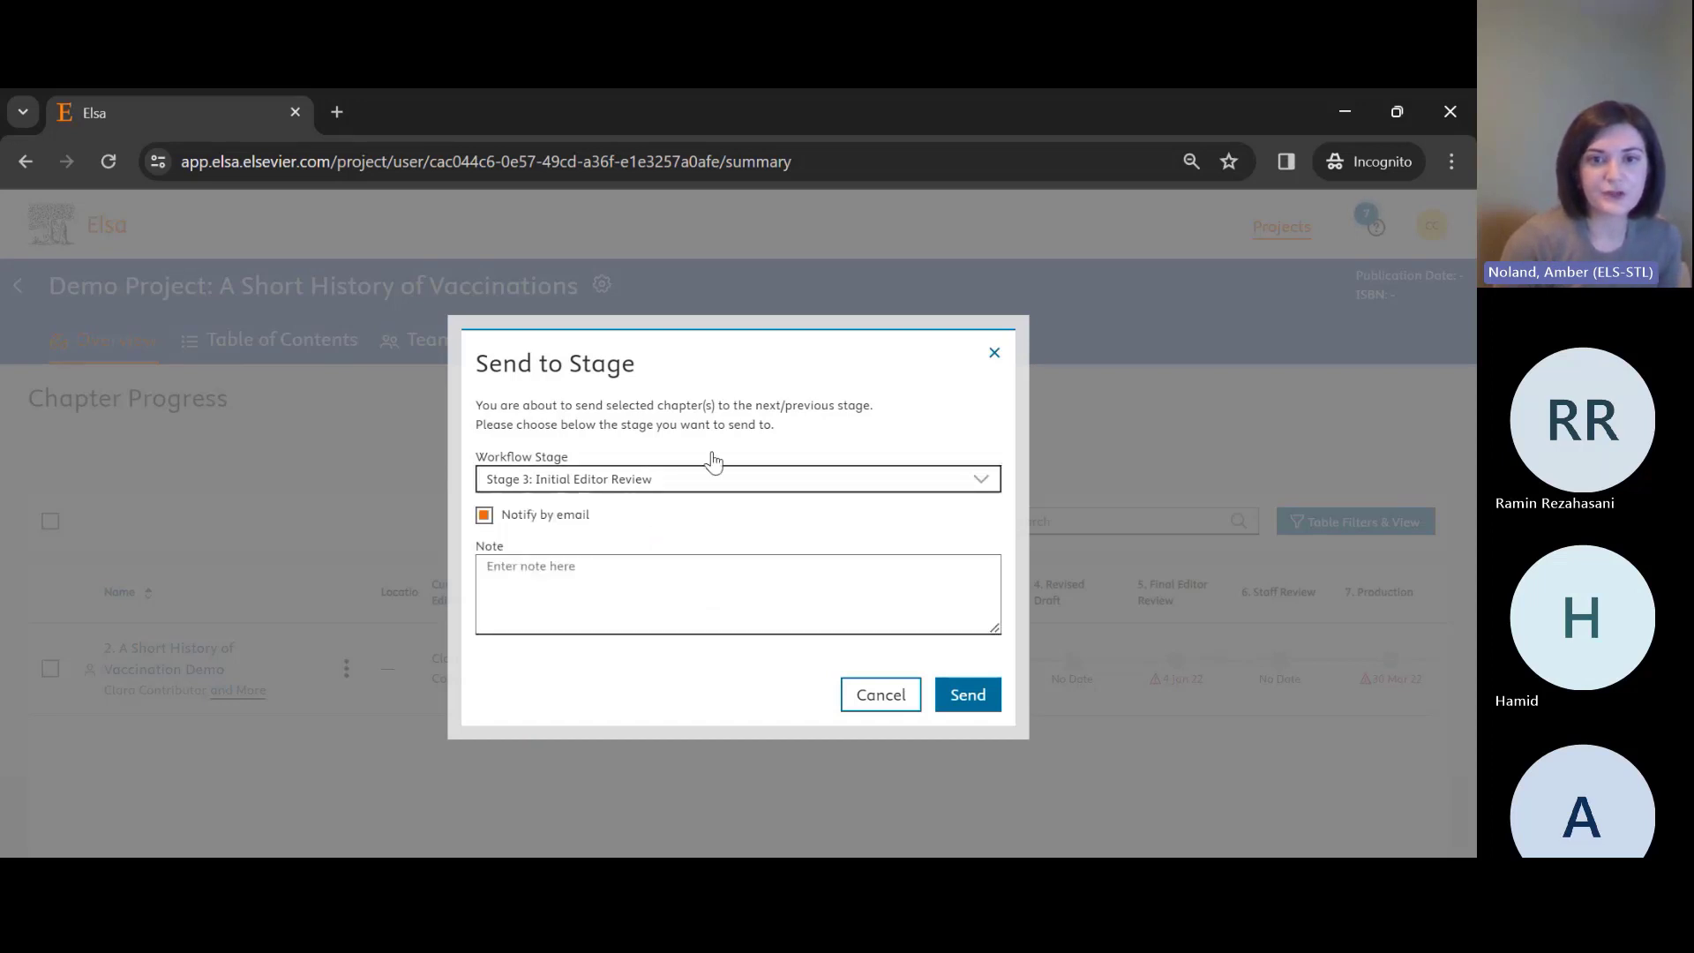
click(484, 516)
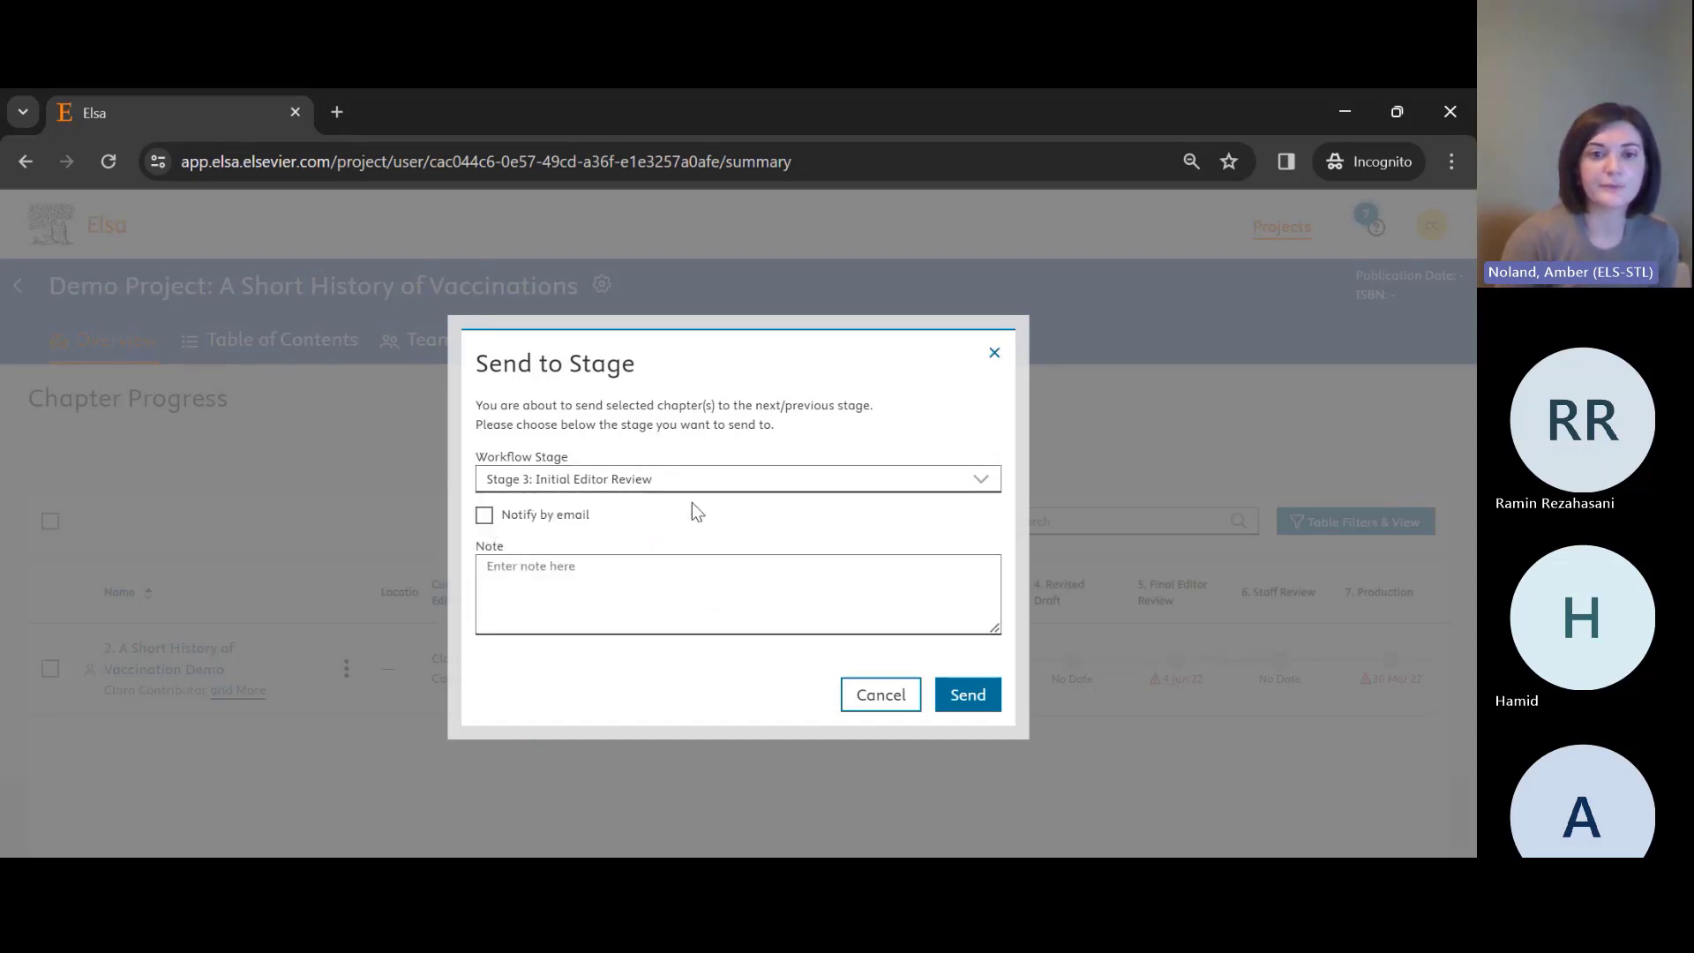
Add the note "this chapter is ready for review" and send the chapter to the chosen stage
click(547, 565)
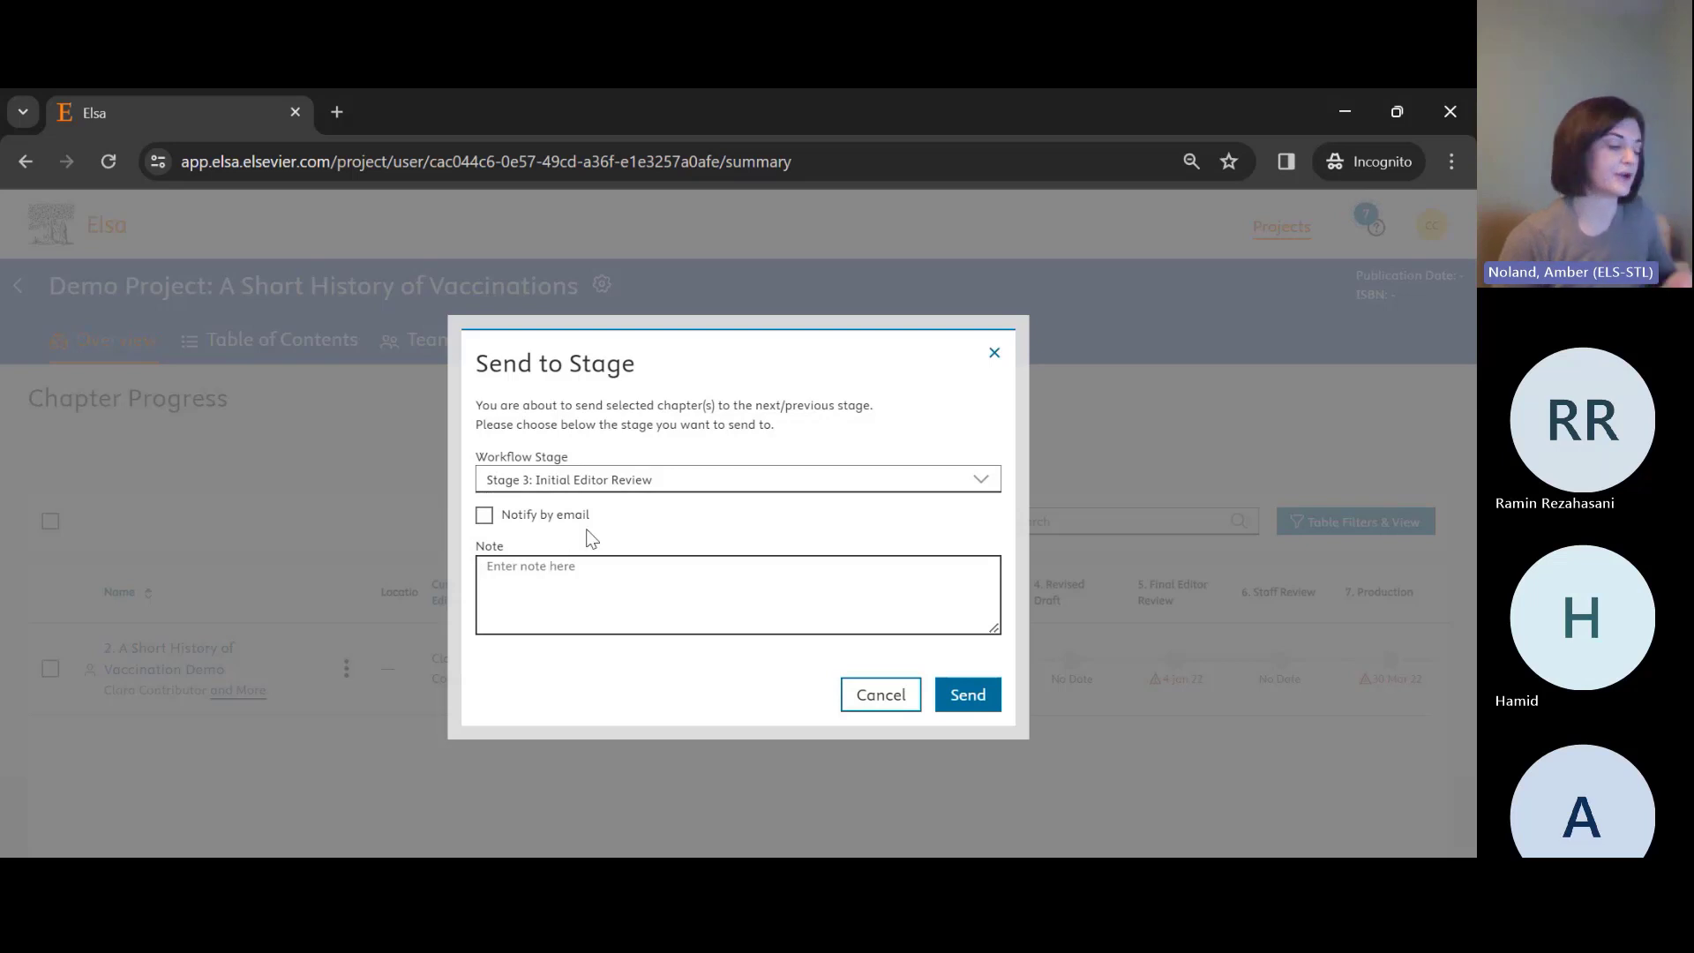
text(thi)
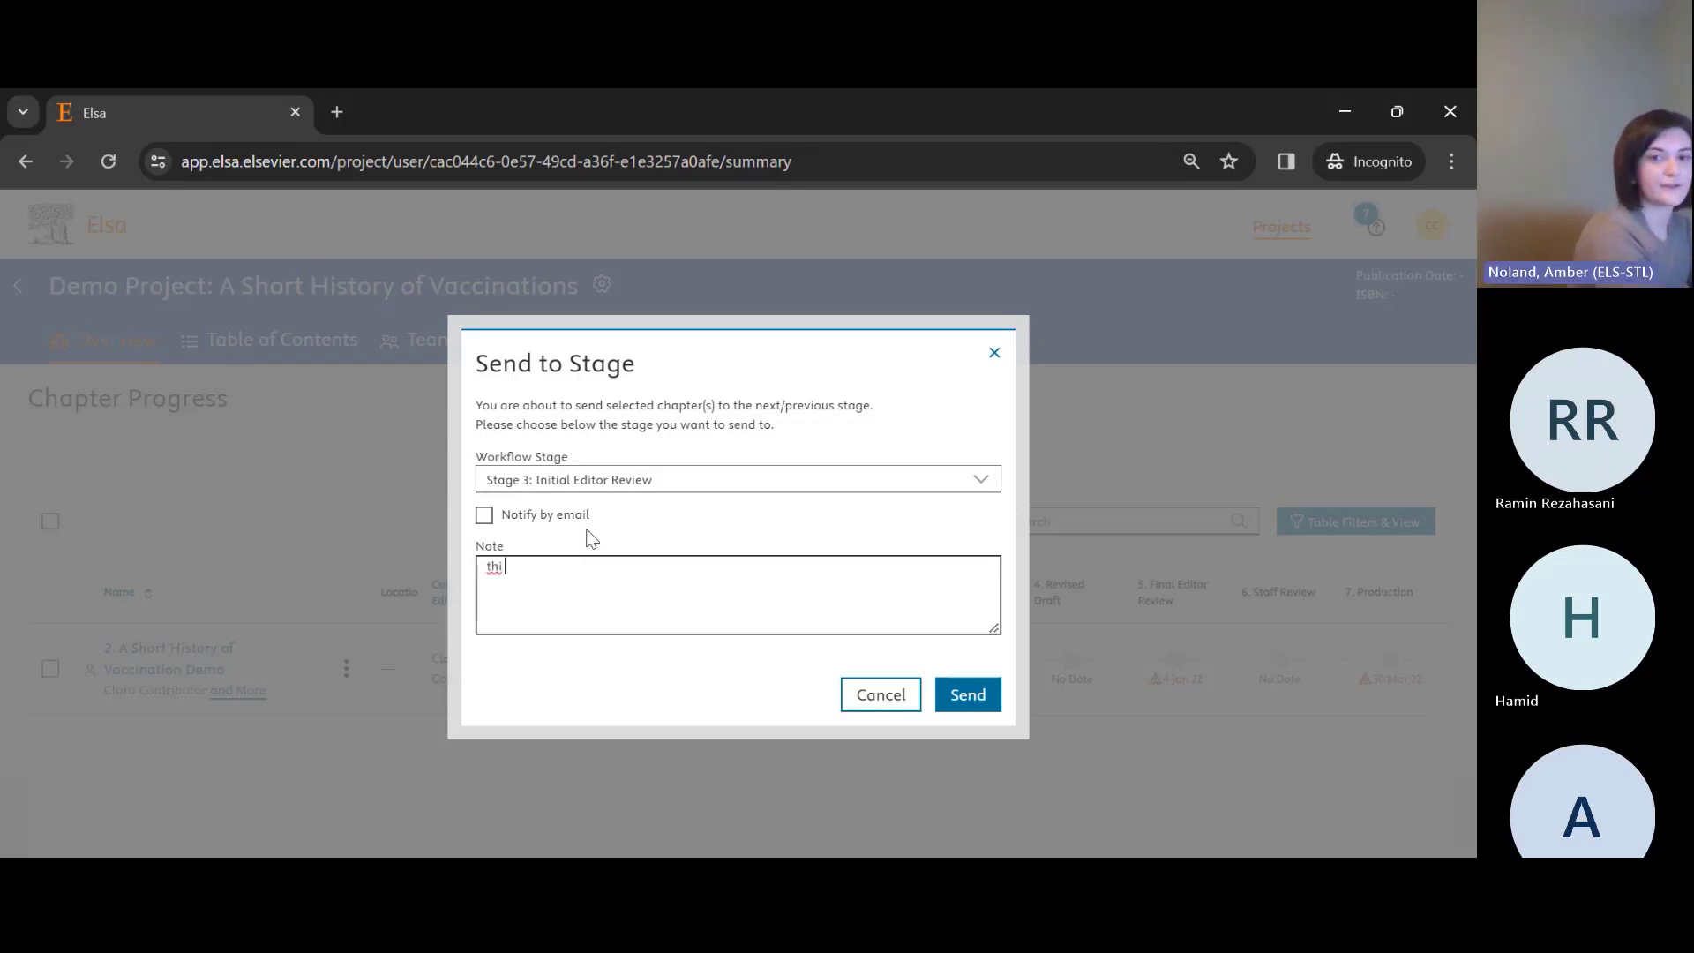
key(BackSpace)
key(BackSpace)
key(BackSpace)
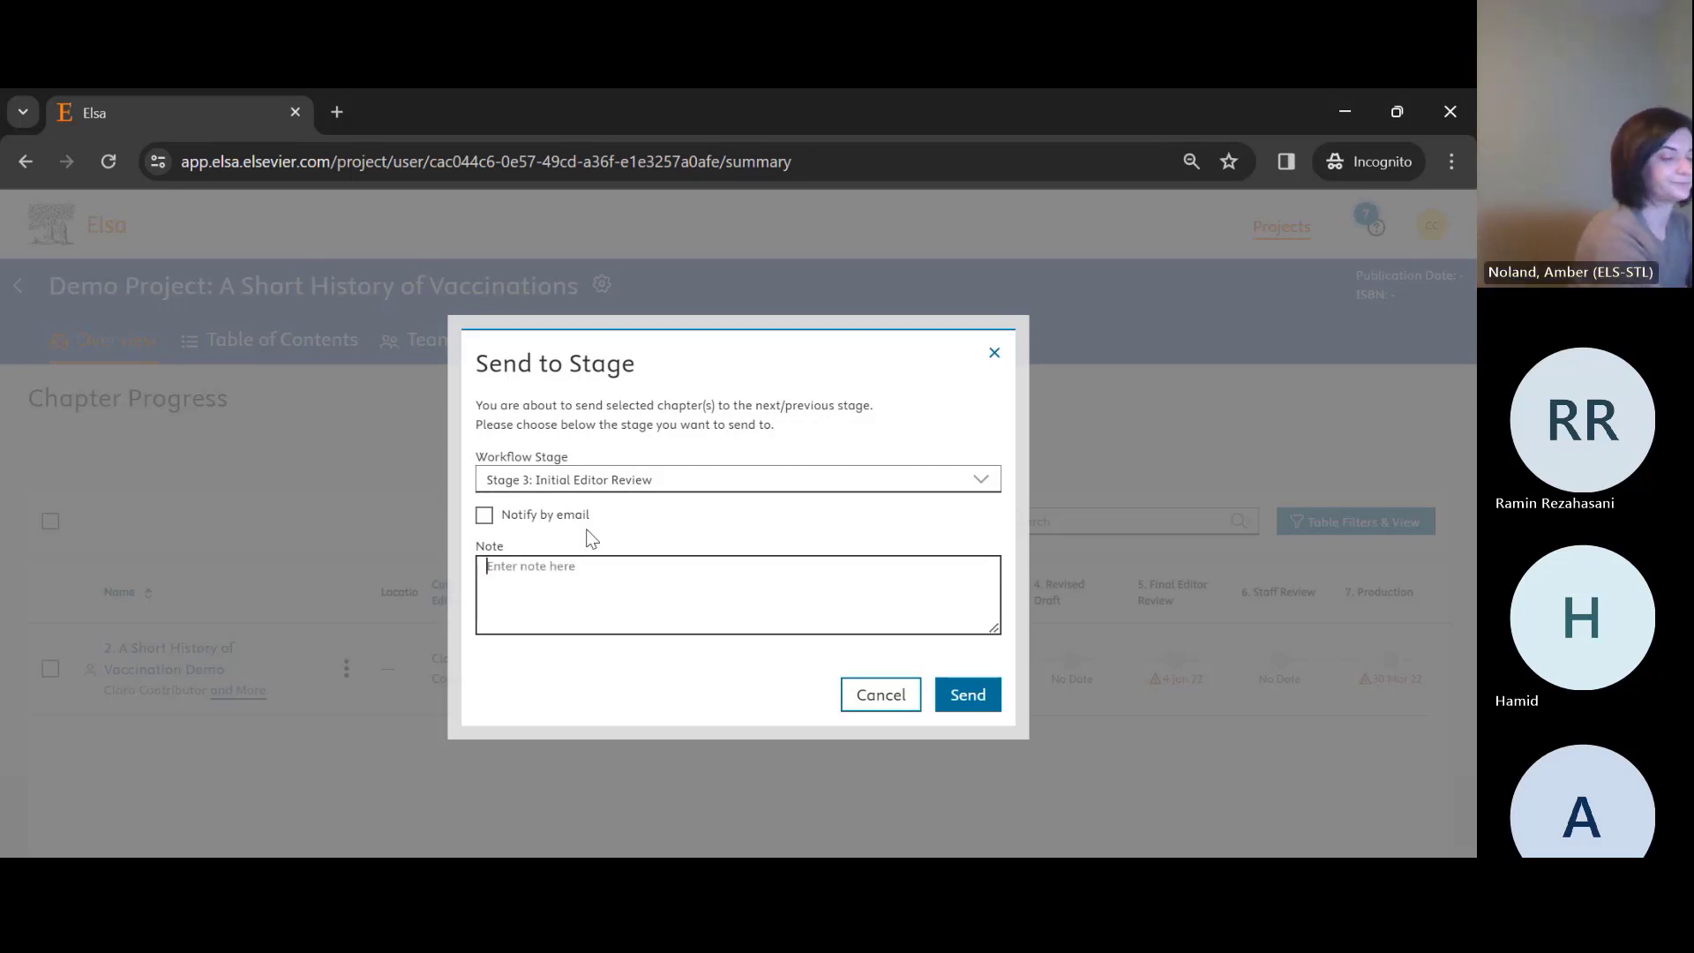
text(this chapter is re)
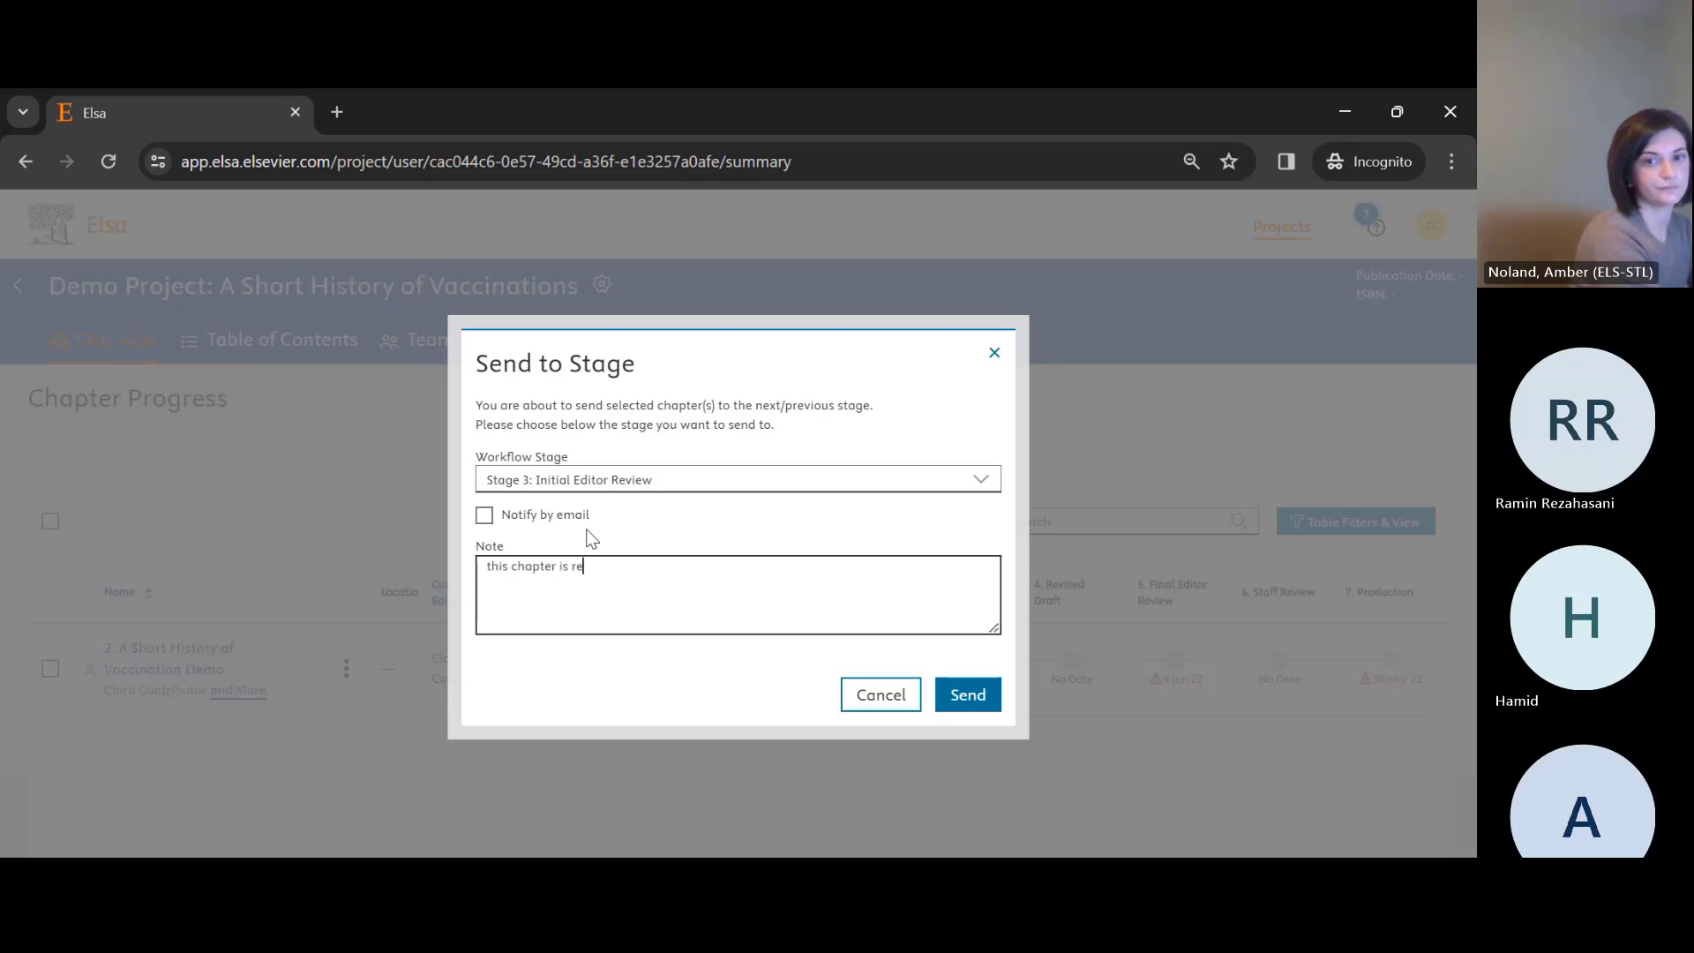
text(ady for  reb)
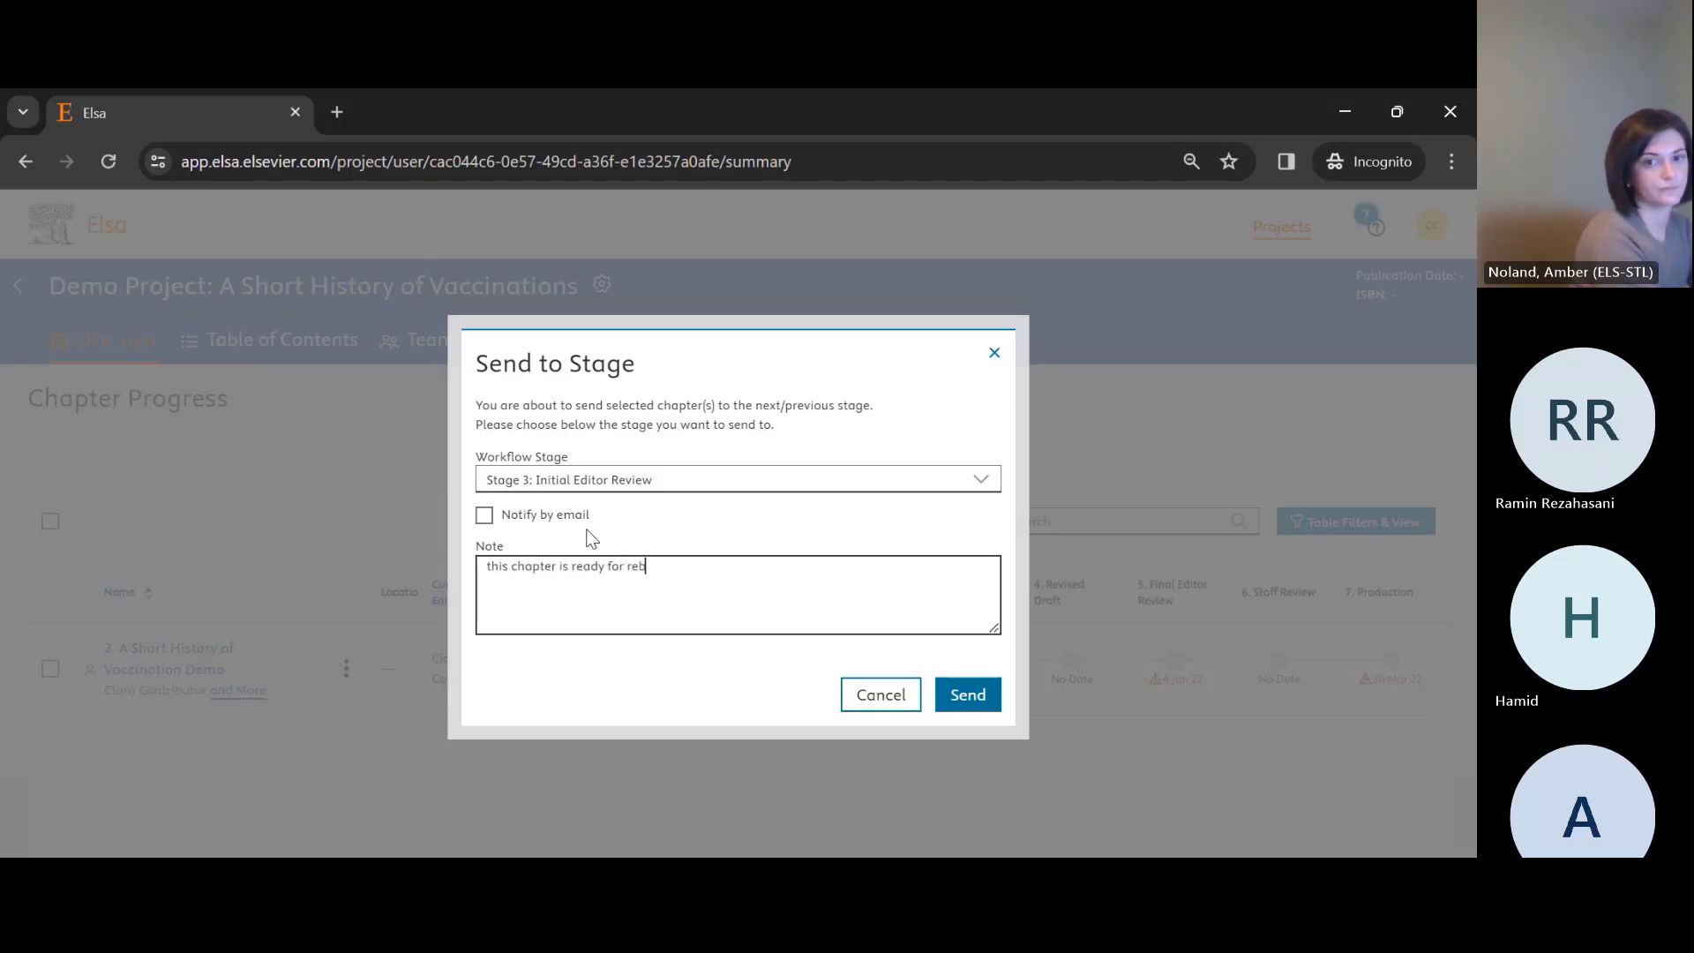
key(BackSpace)
text(view)
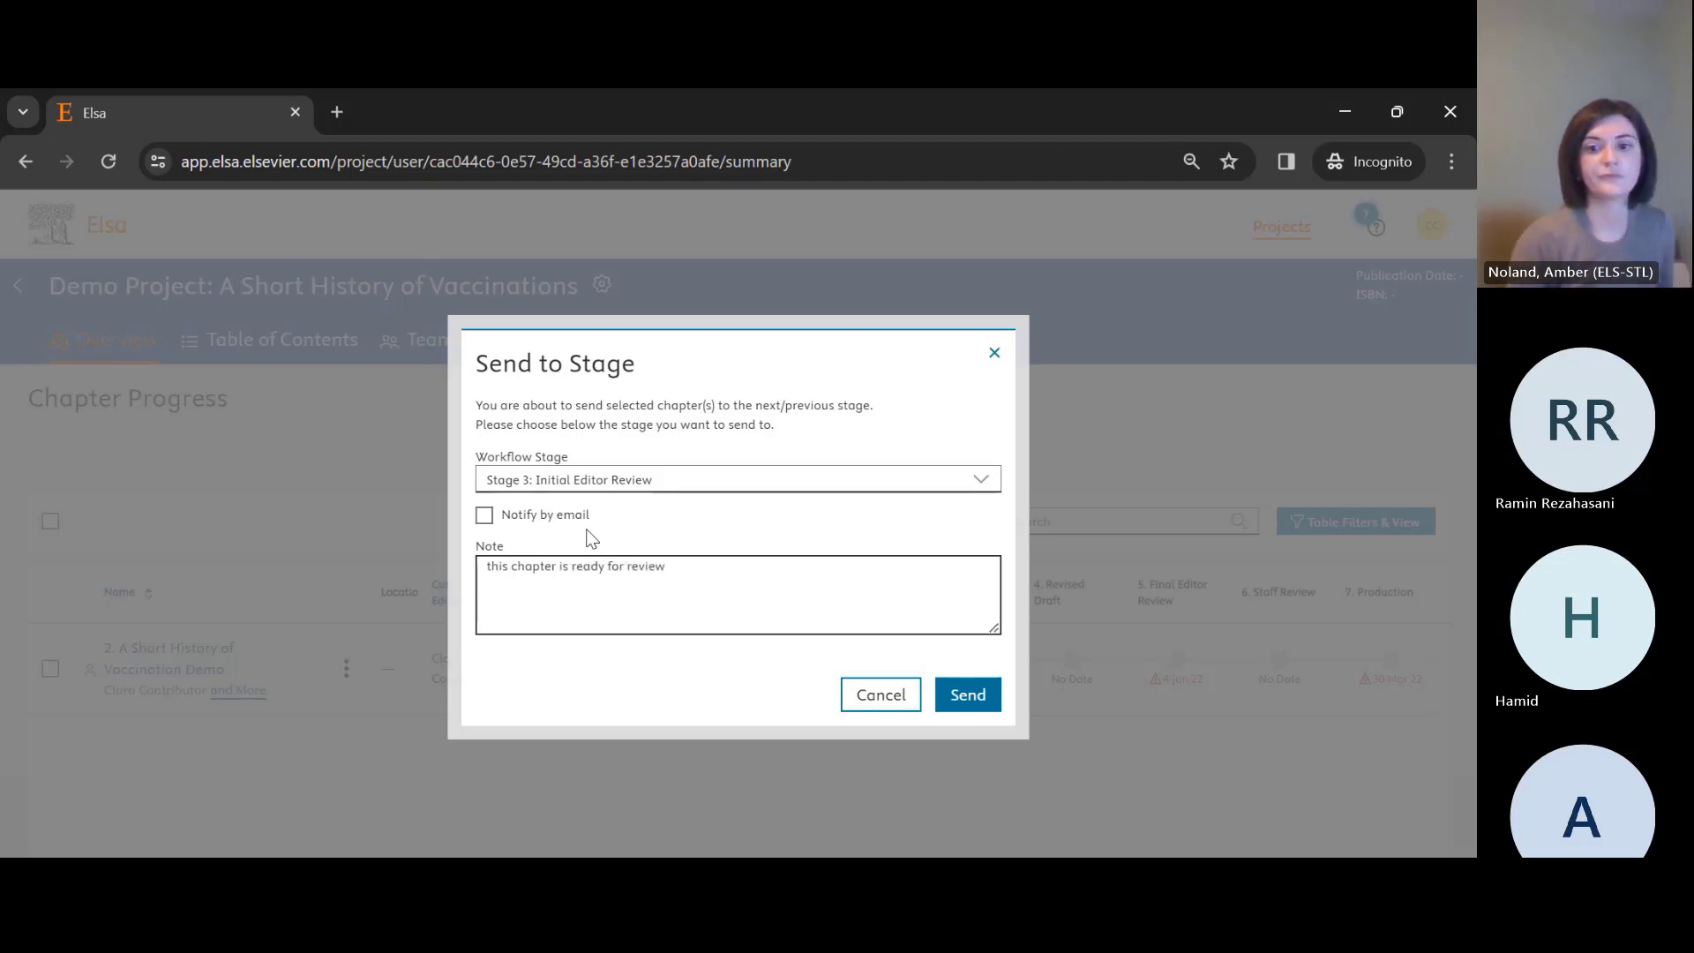
click(984, 701)
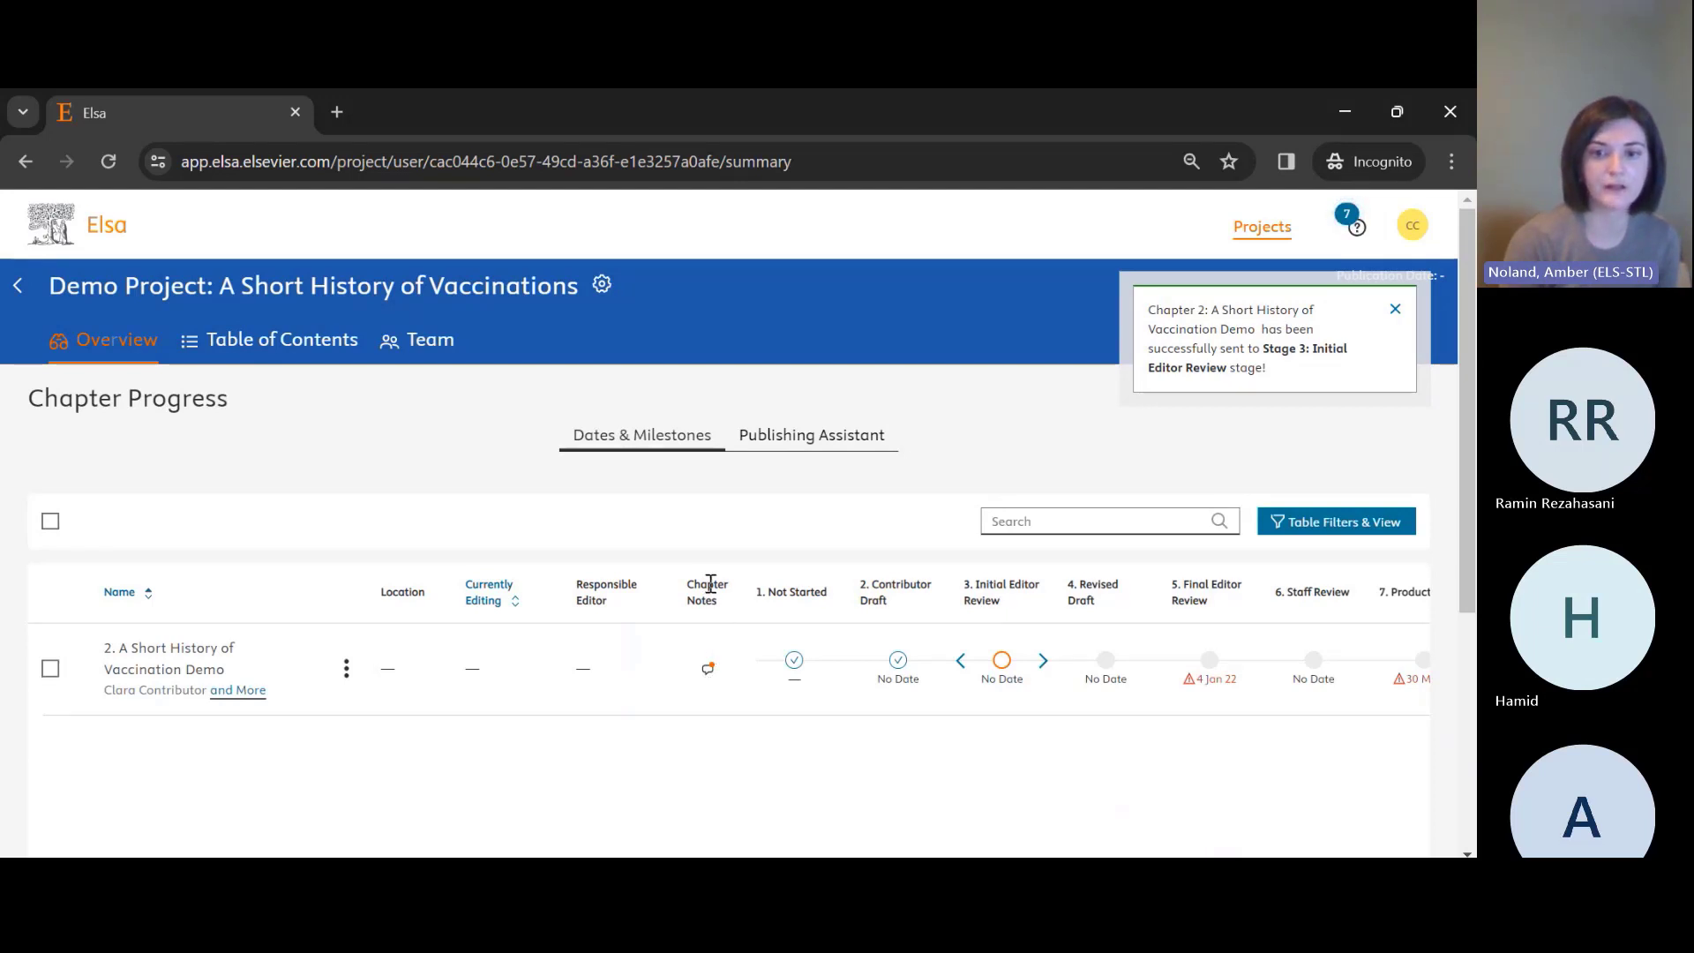
Check chapter 2's latest chapter note, and advance the chapter to the Revised Draft stage with email notification on
click(708, 668)
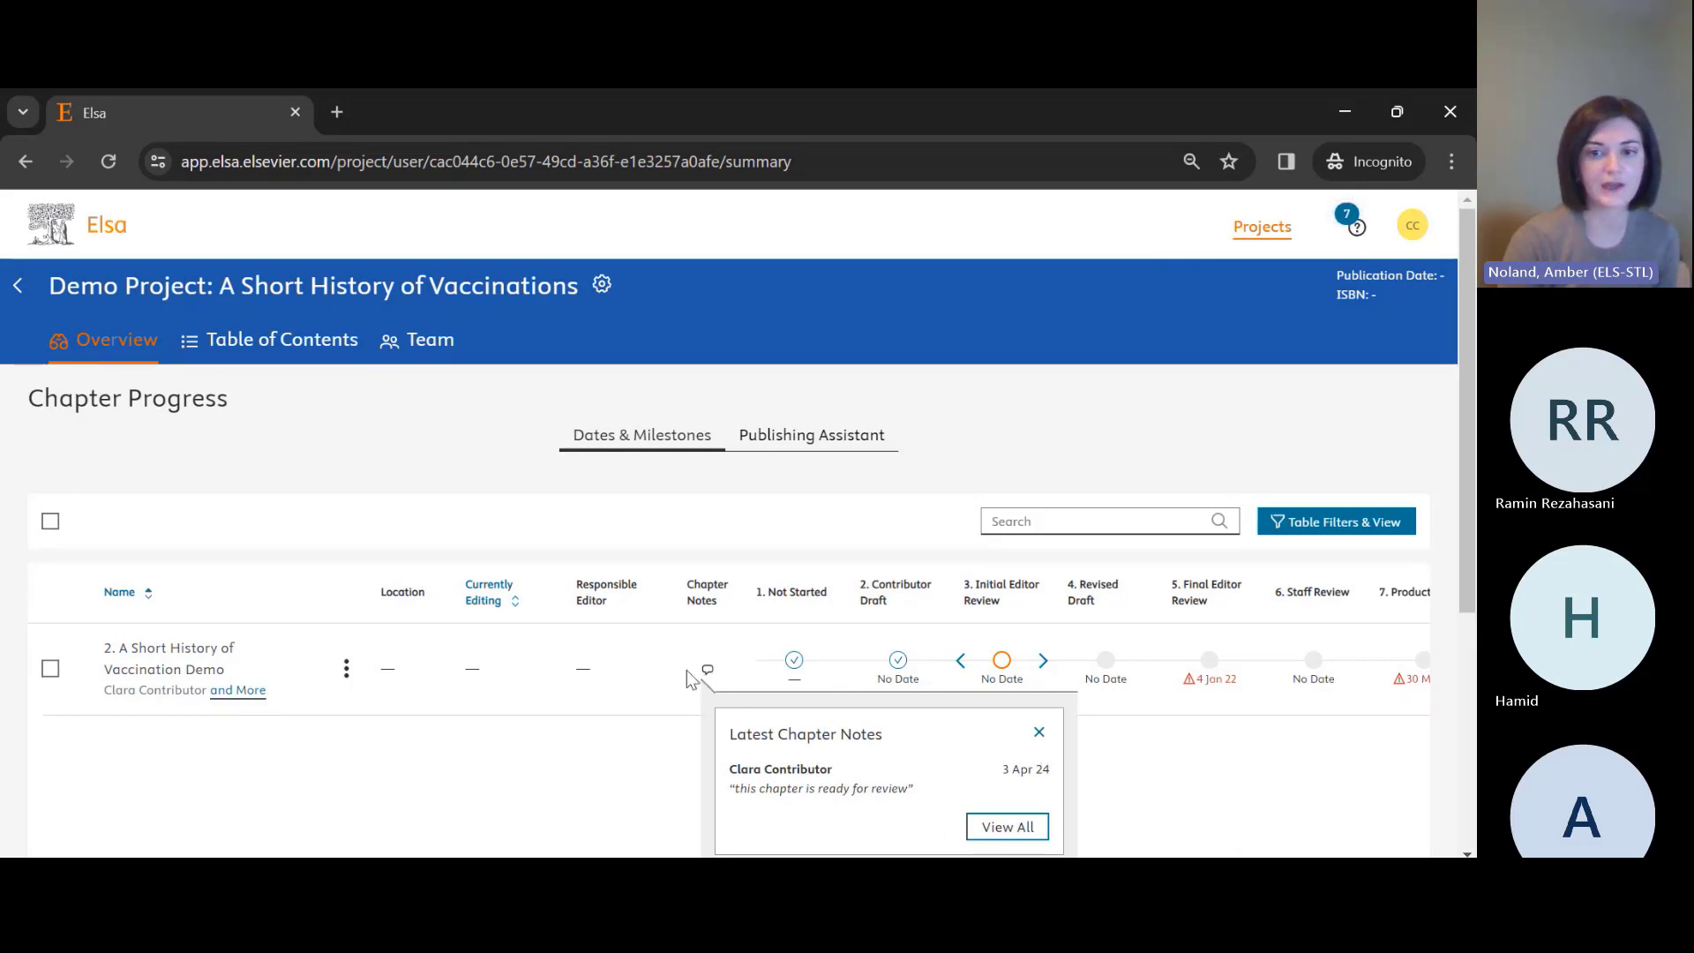
click(1039, 731)
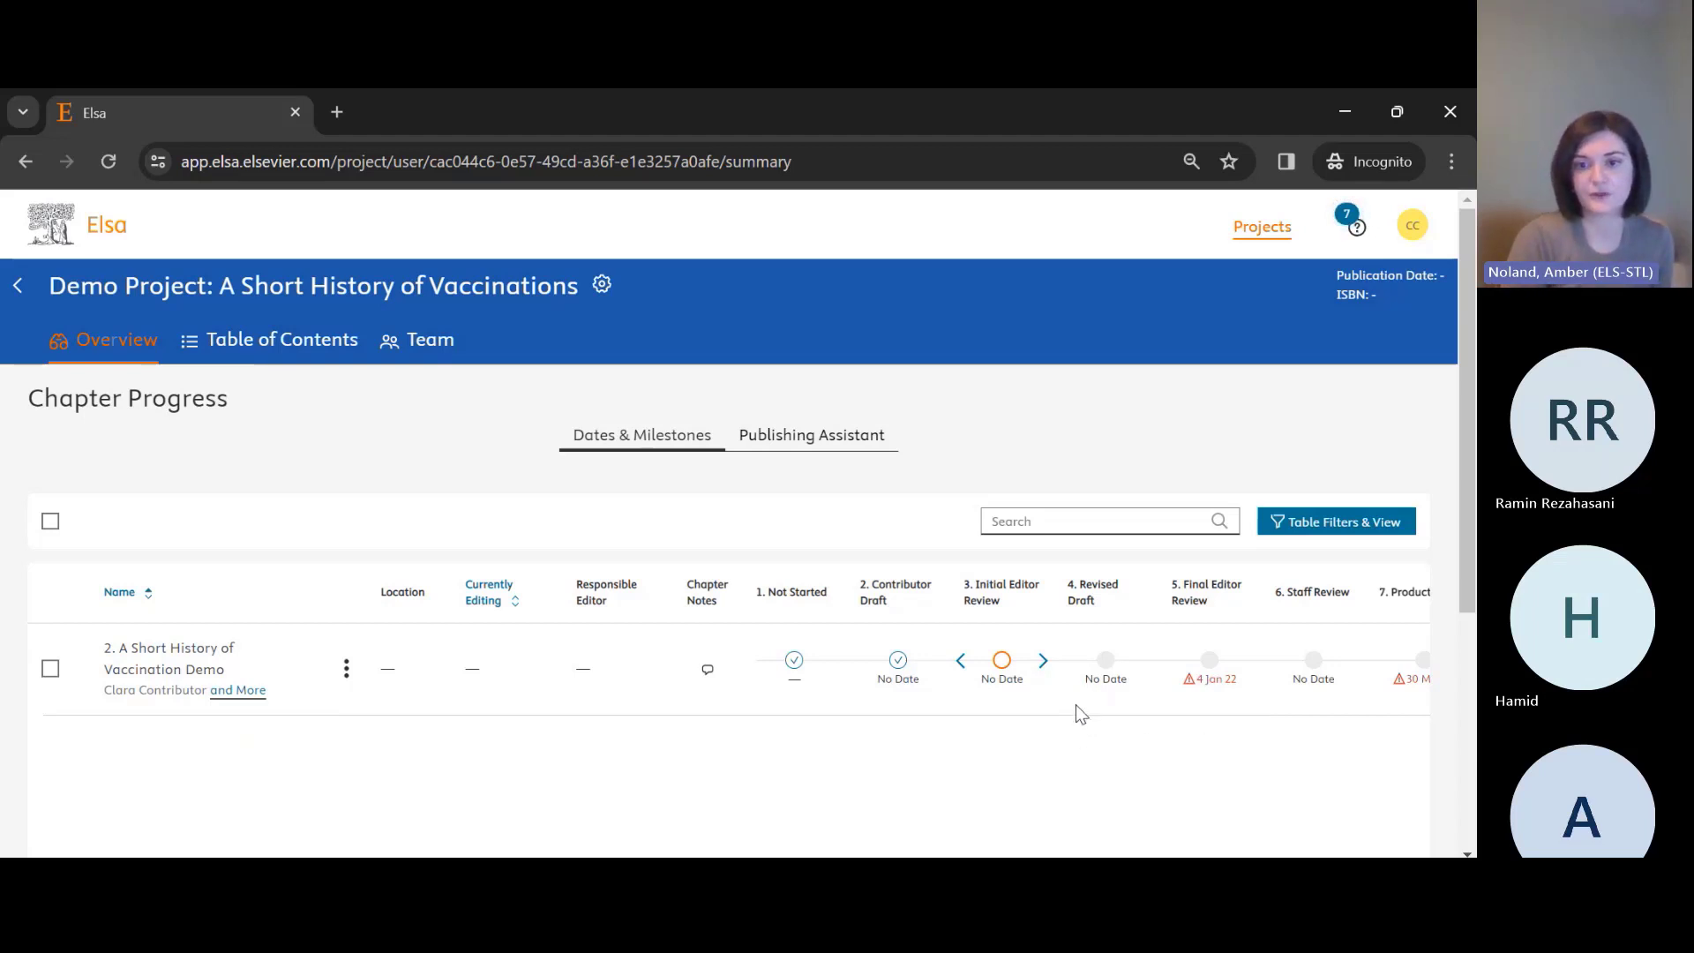
click(1043, 662)
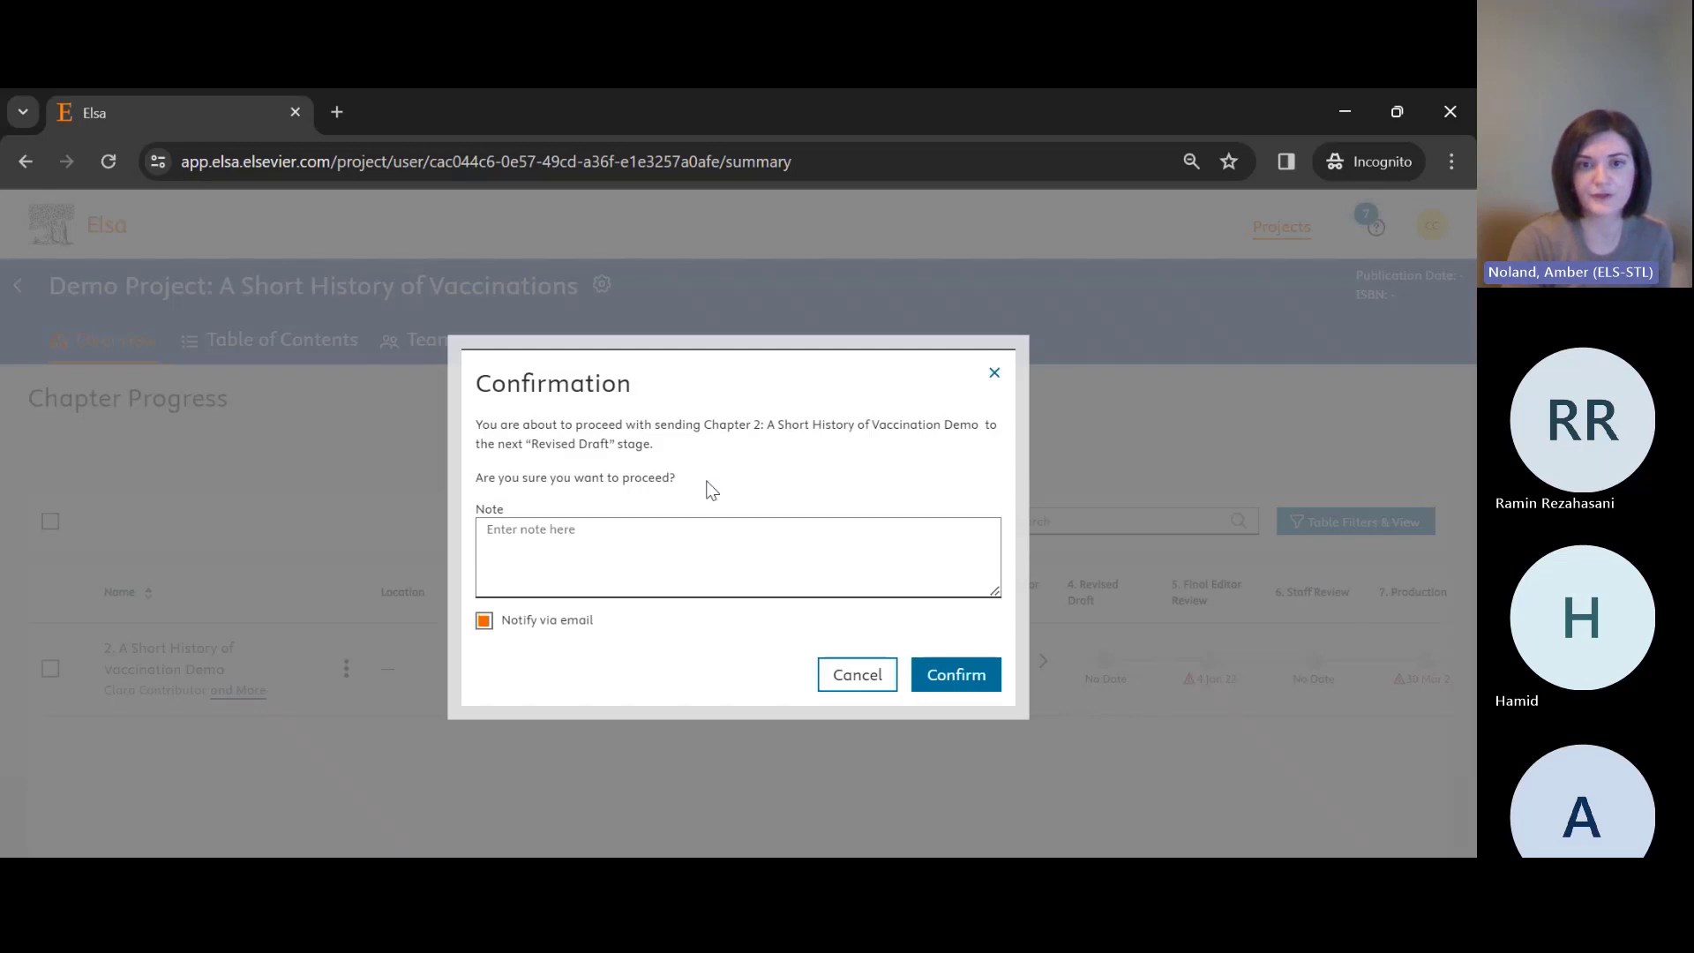
drag(465, 433, 702, 447)
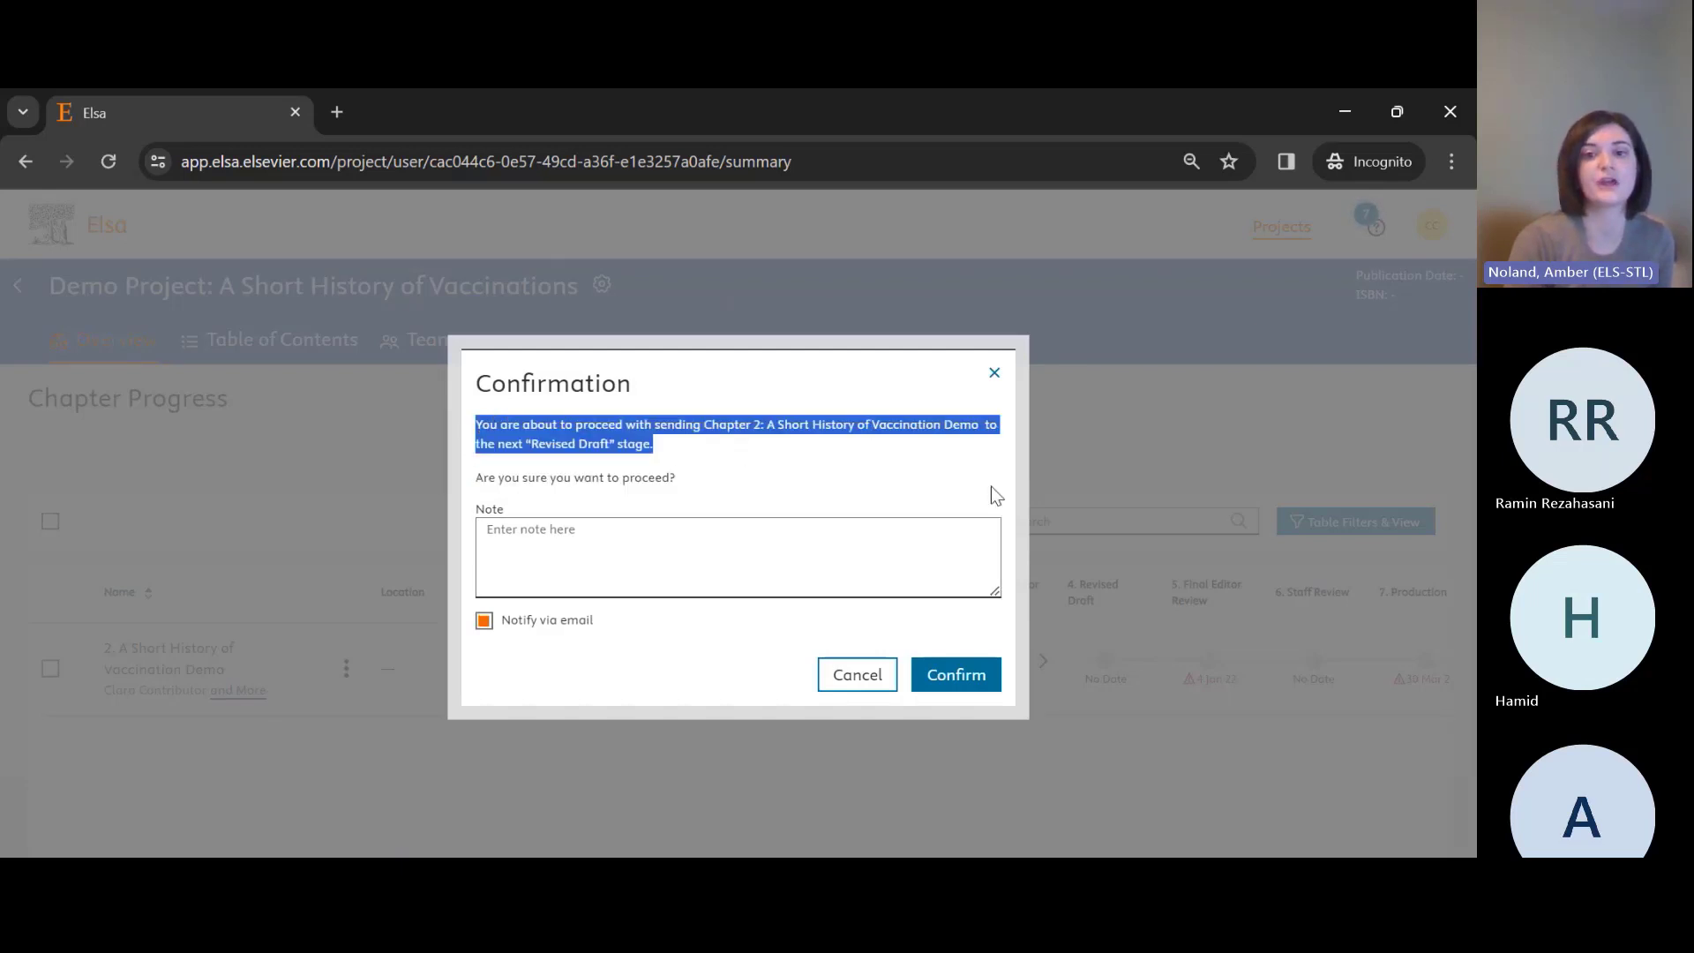
click(957, 676)
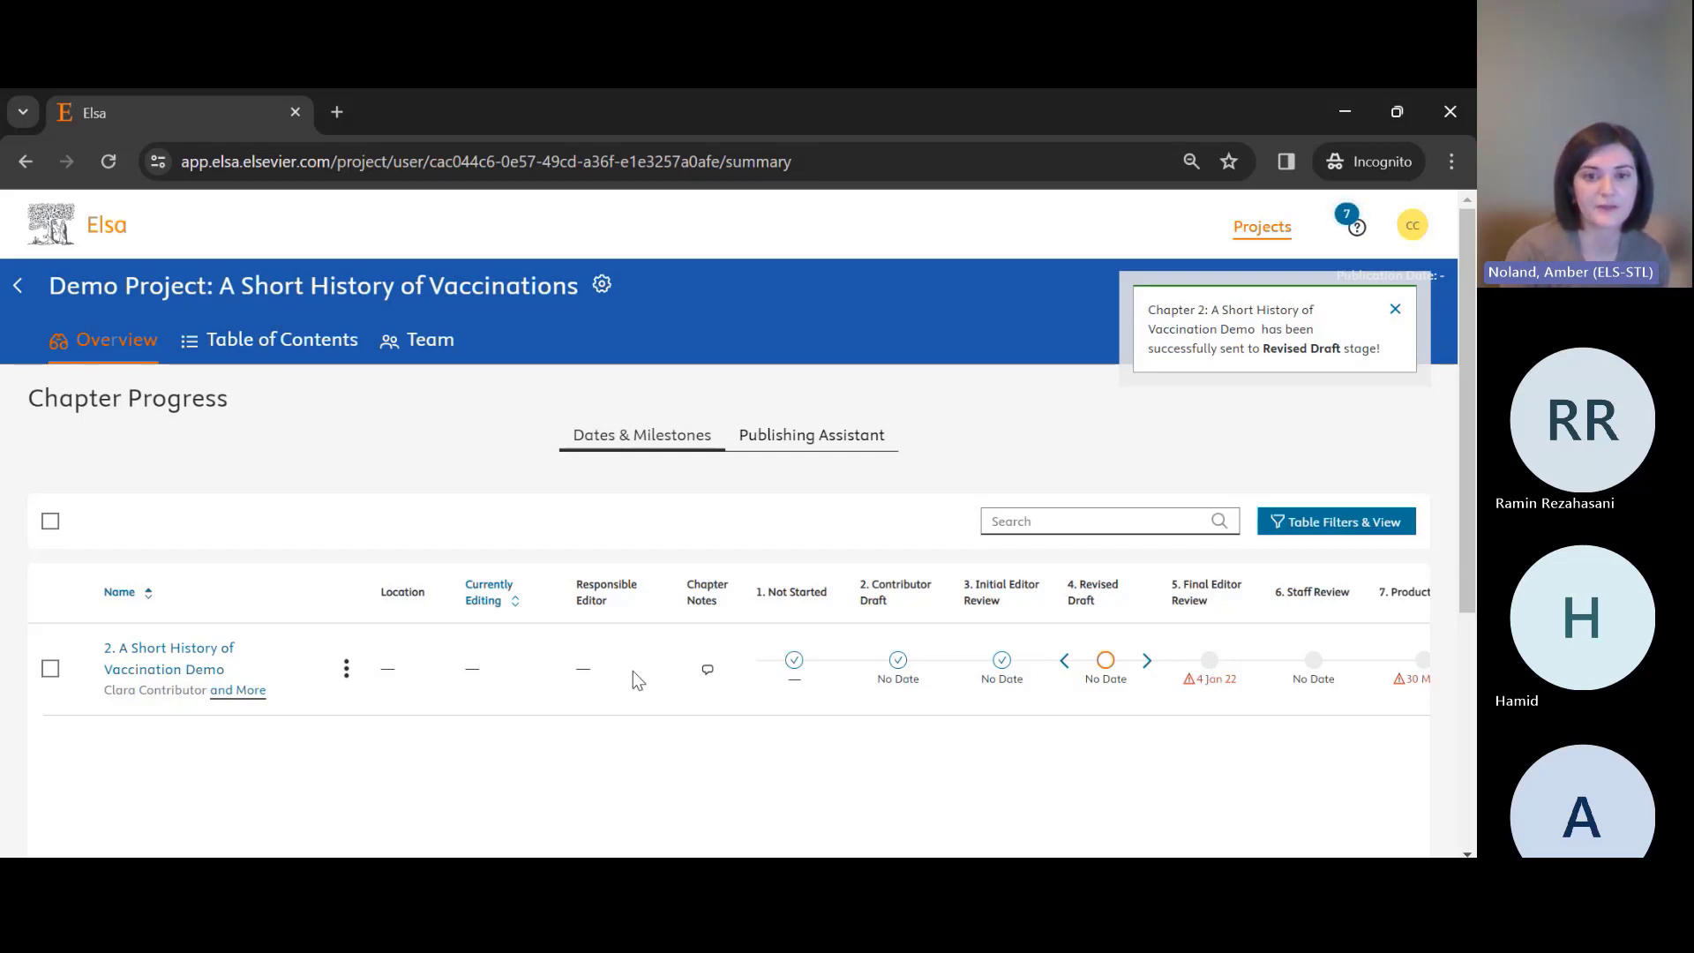
Review the filter, chapter and column display options available for the chapter progress table
click(1353, 525)
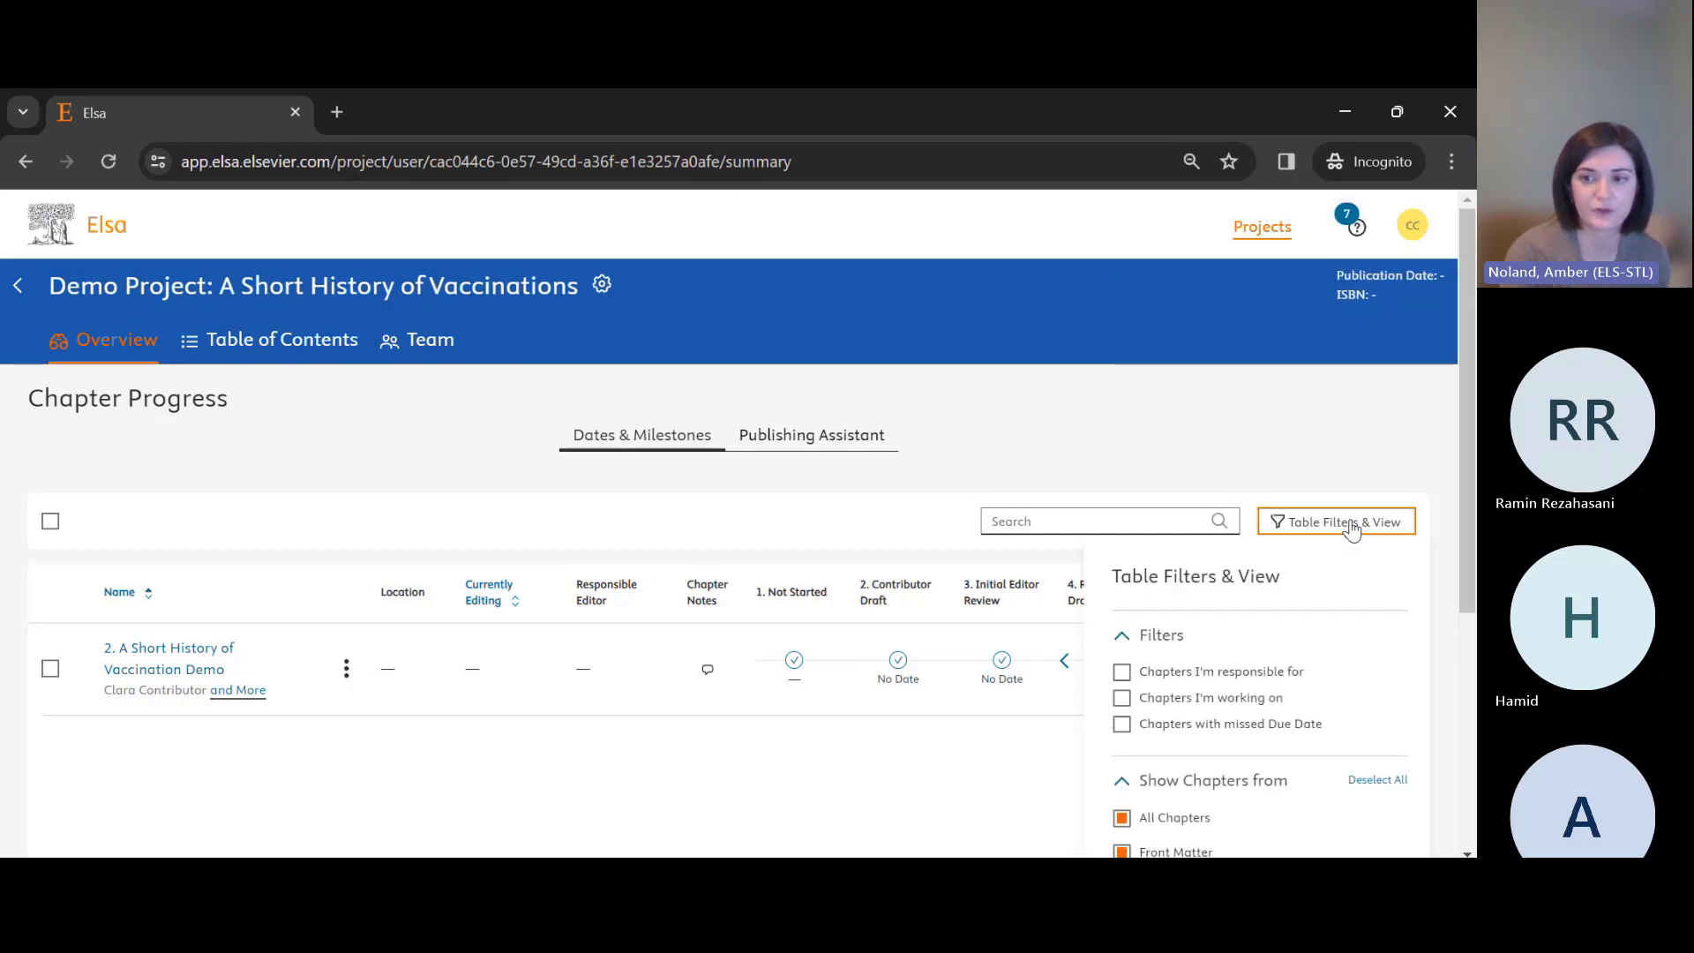
scroll(1319, 608, down, 1)
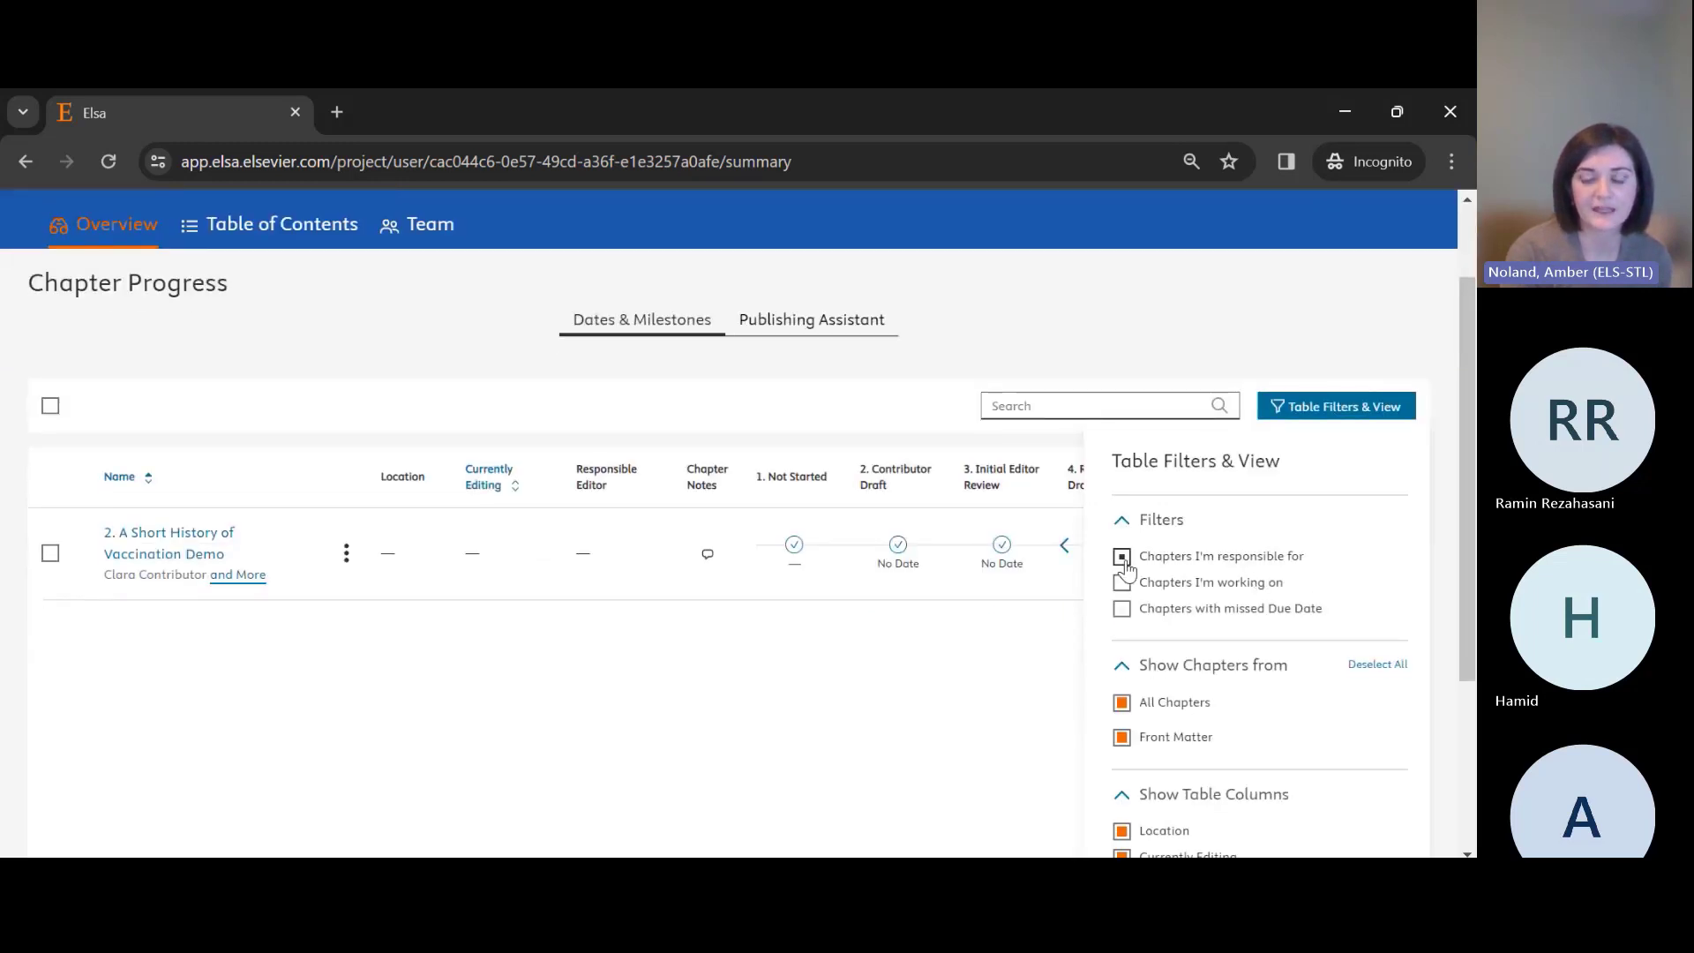
click(1184, 564)
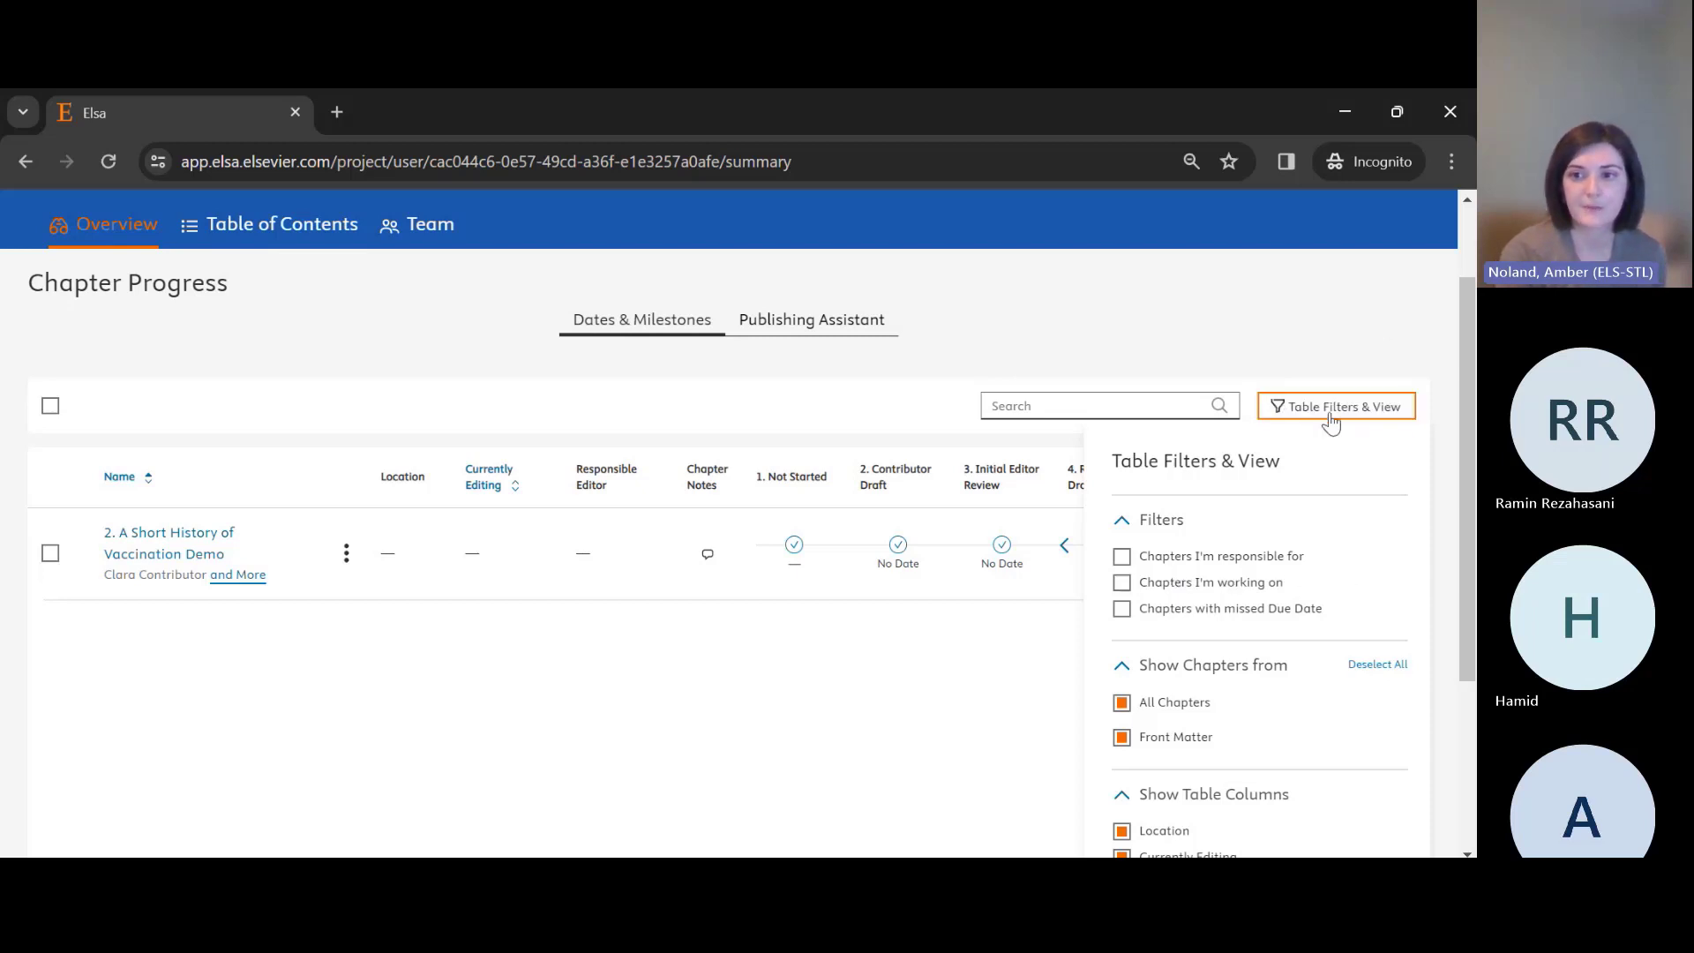
click(1317, 298)
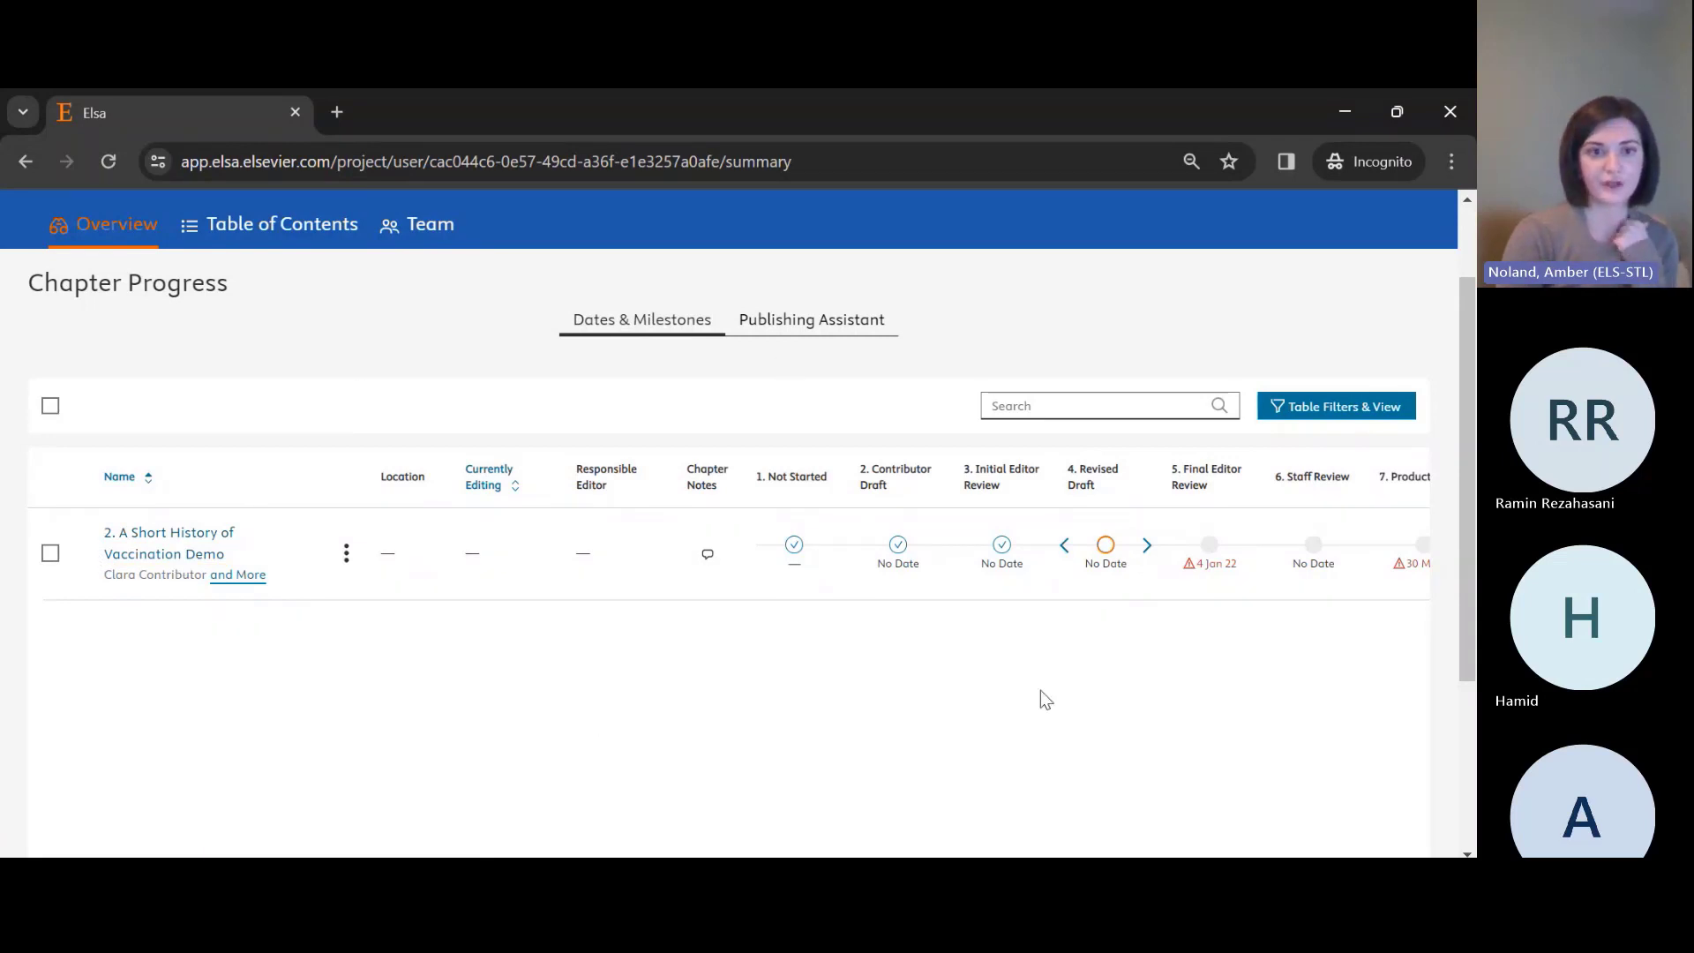
Open chapter 2, A Short History of Vaccination Demo, and claim it for editing
click(192, 549)
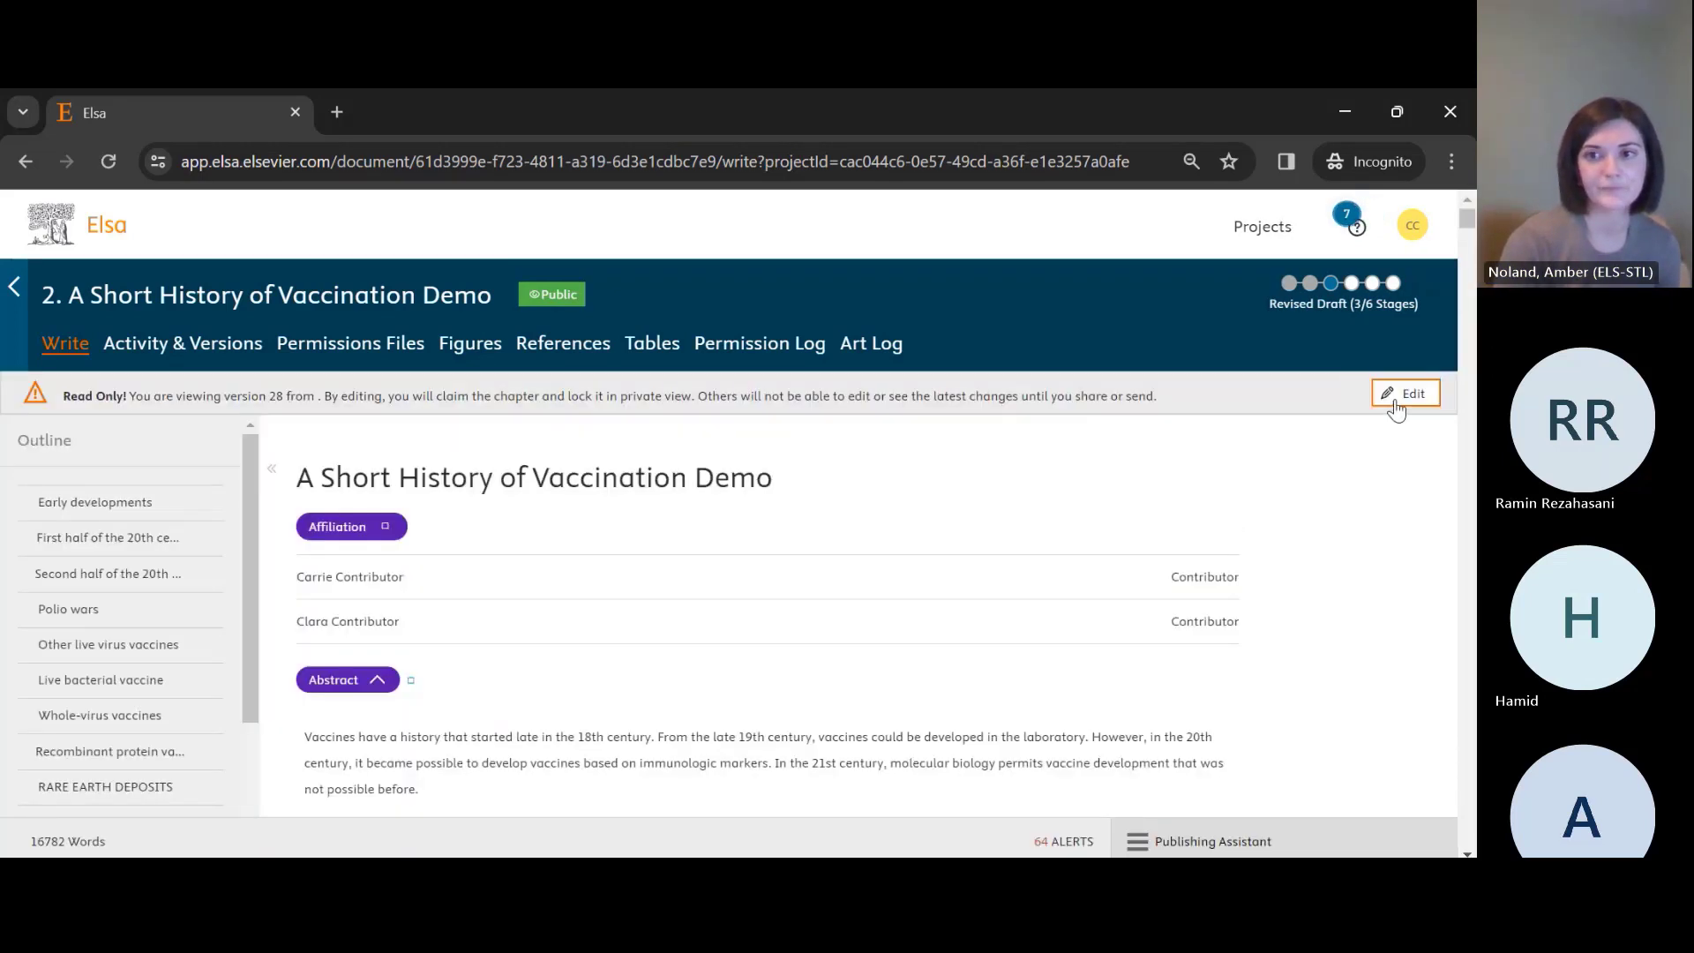
click(1393, 406)
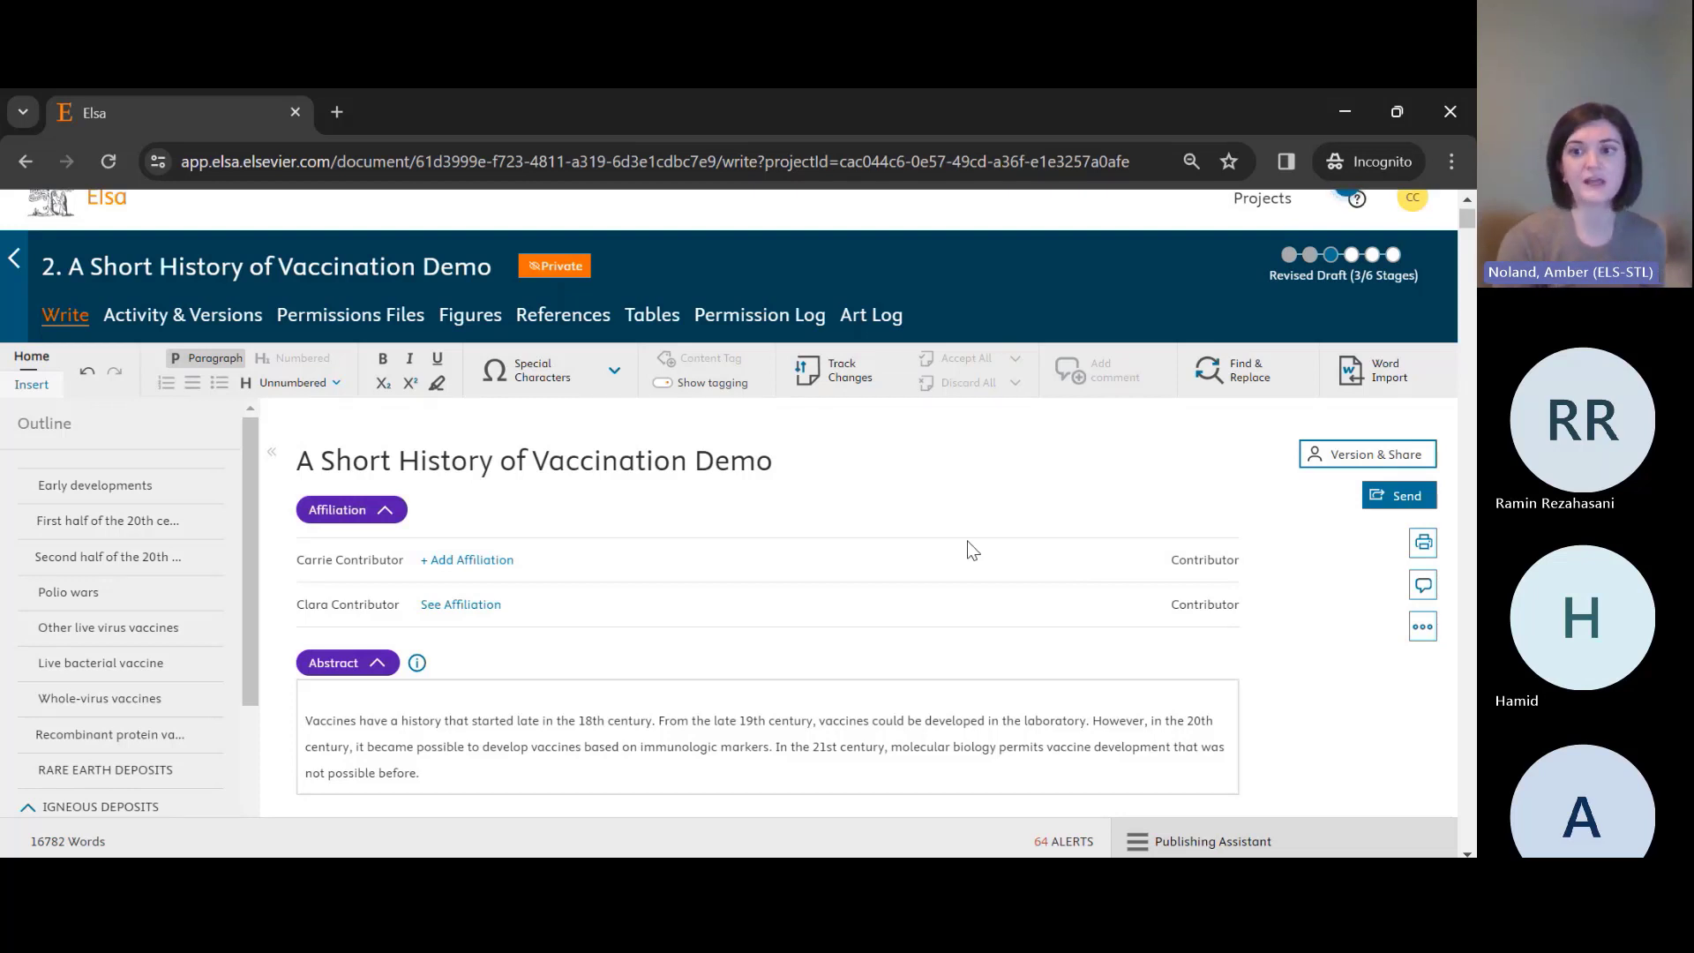
Send the open chapter to Stage 3: Initial Editor Review with email notification despite its alerts, and return to the project overview
click(1409, 508)
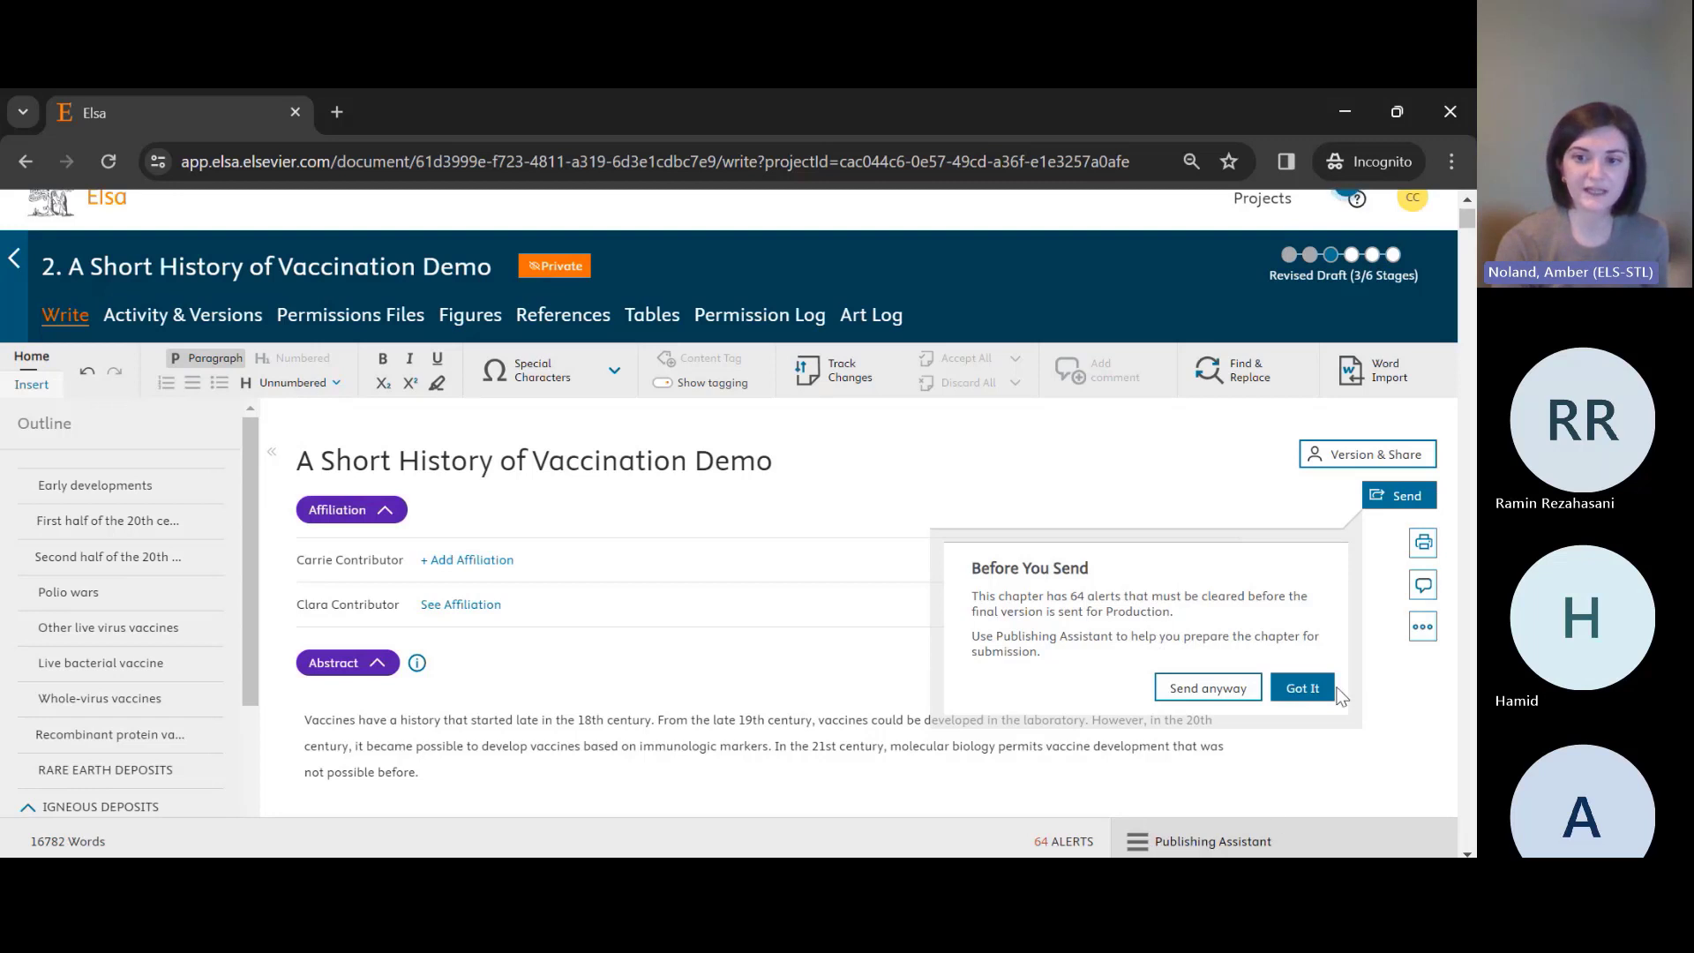
click(1216, 696)
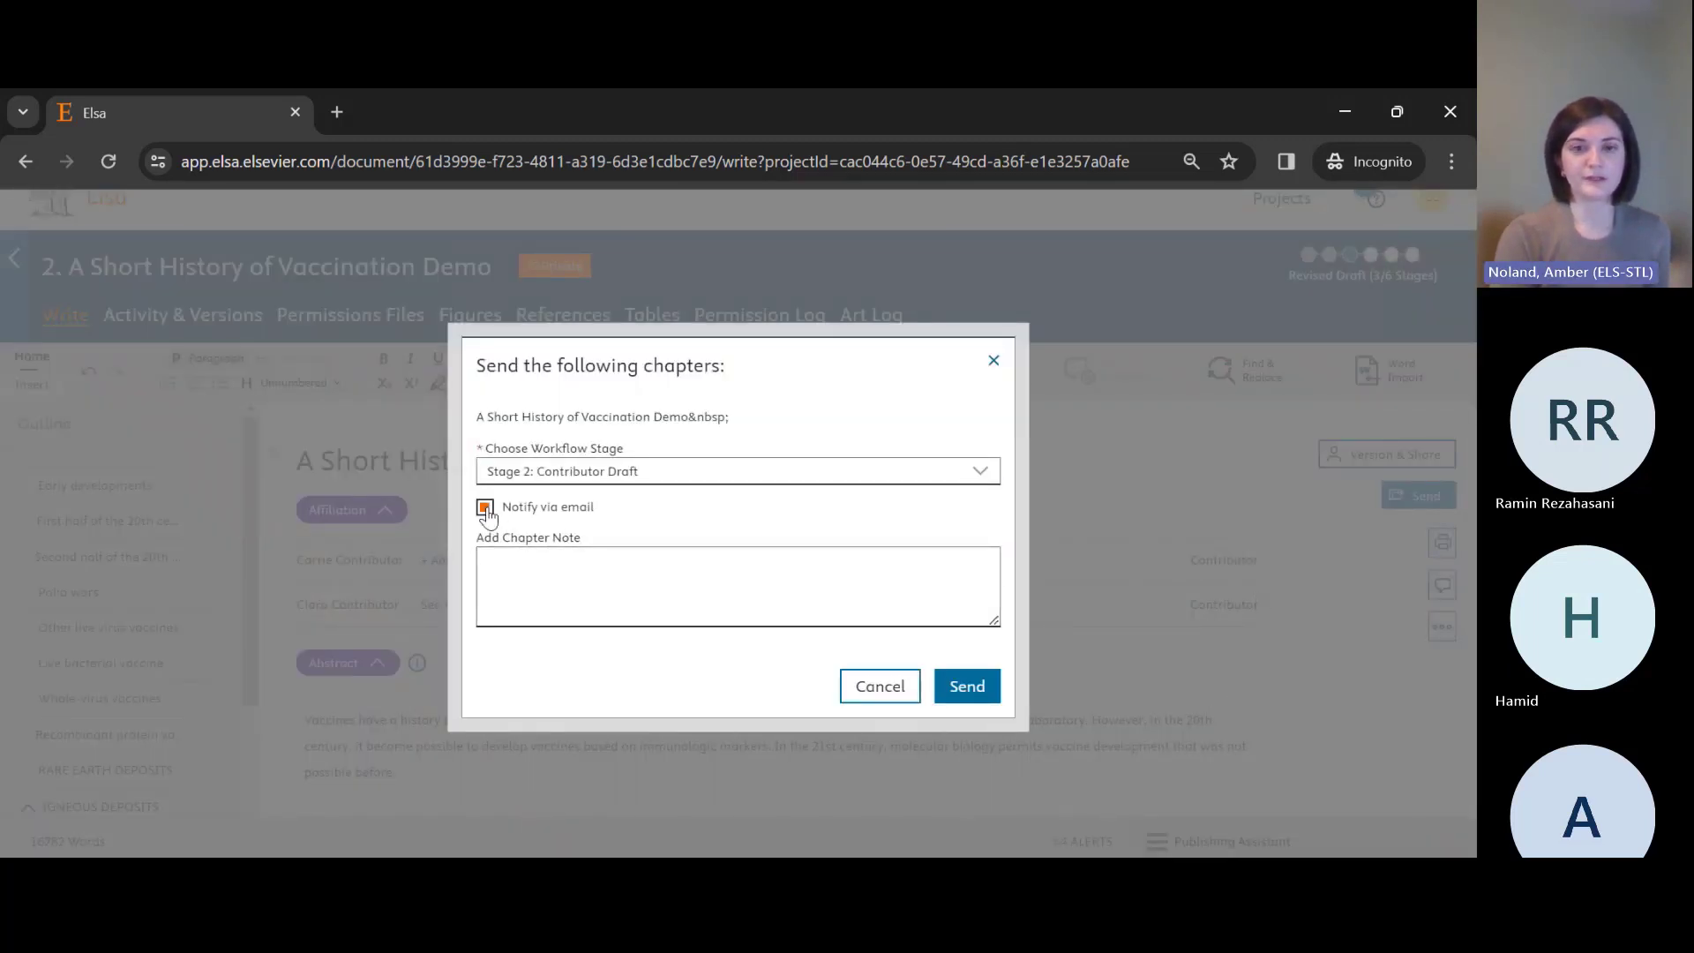
click(773, 473)
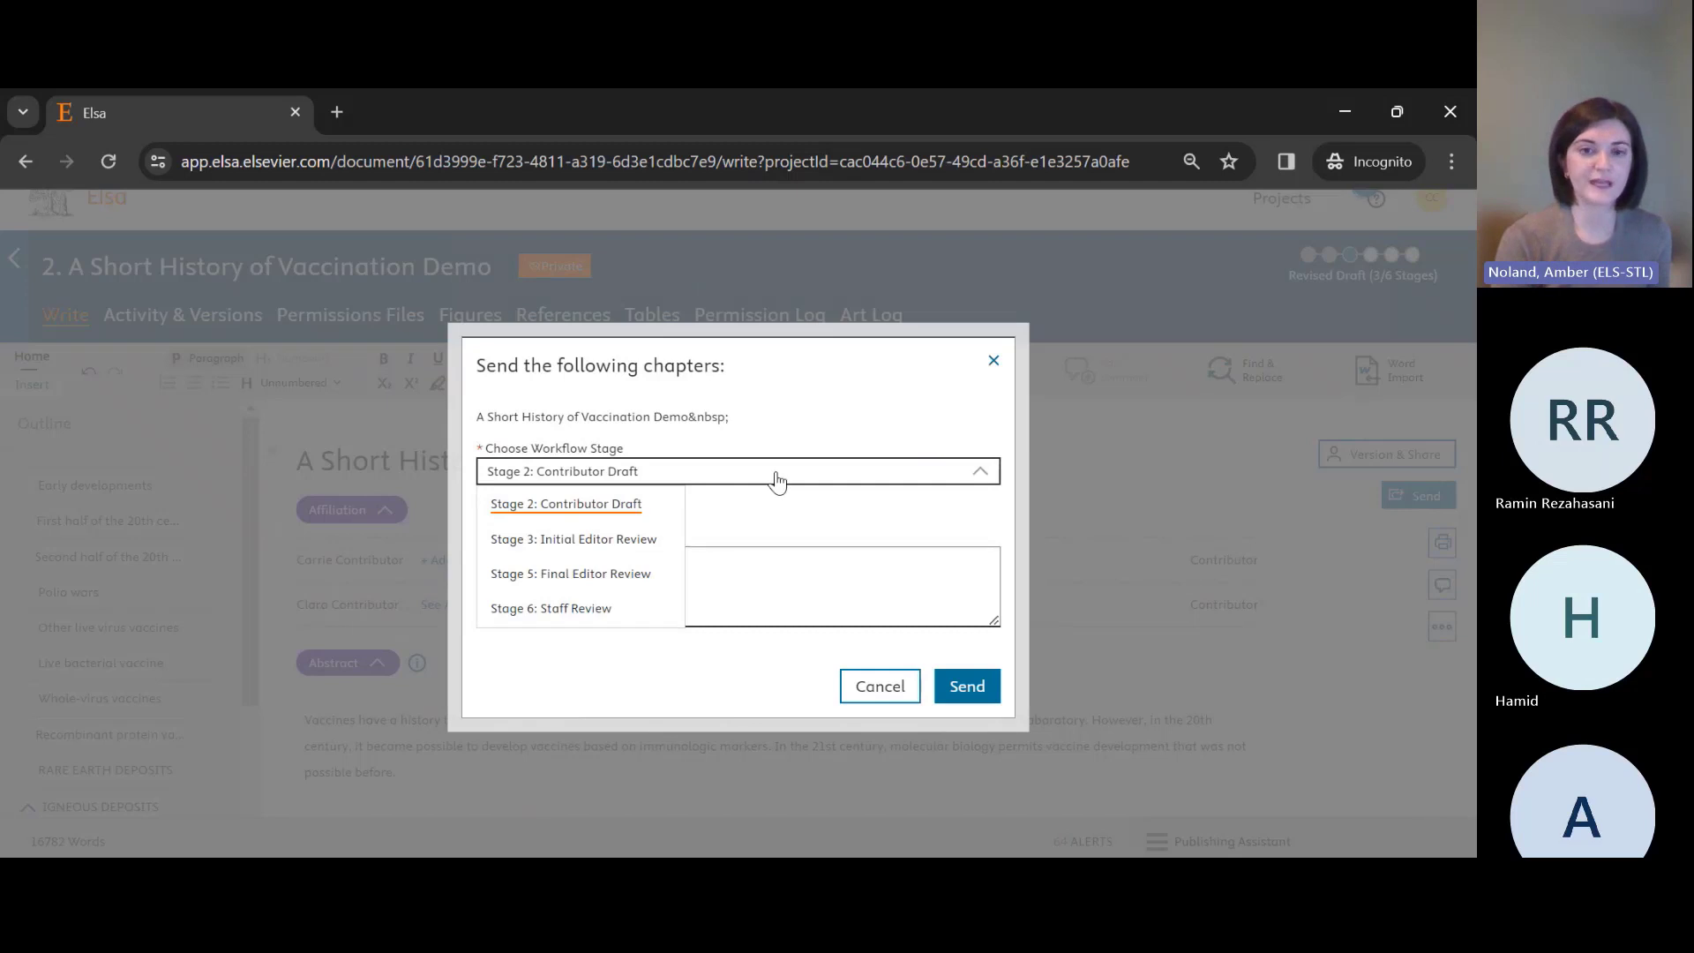
click(650, 539)
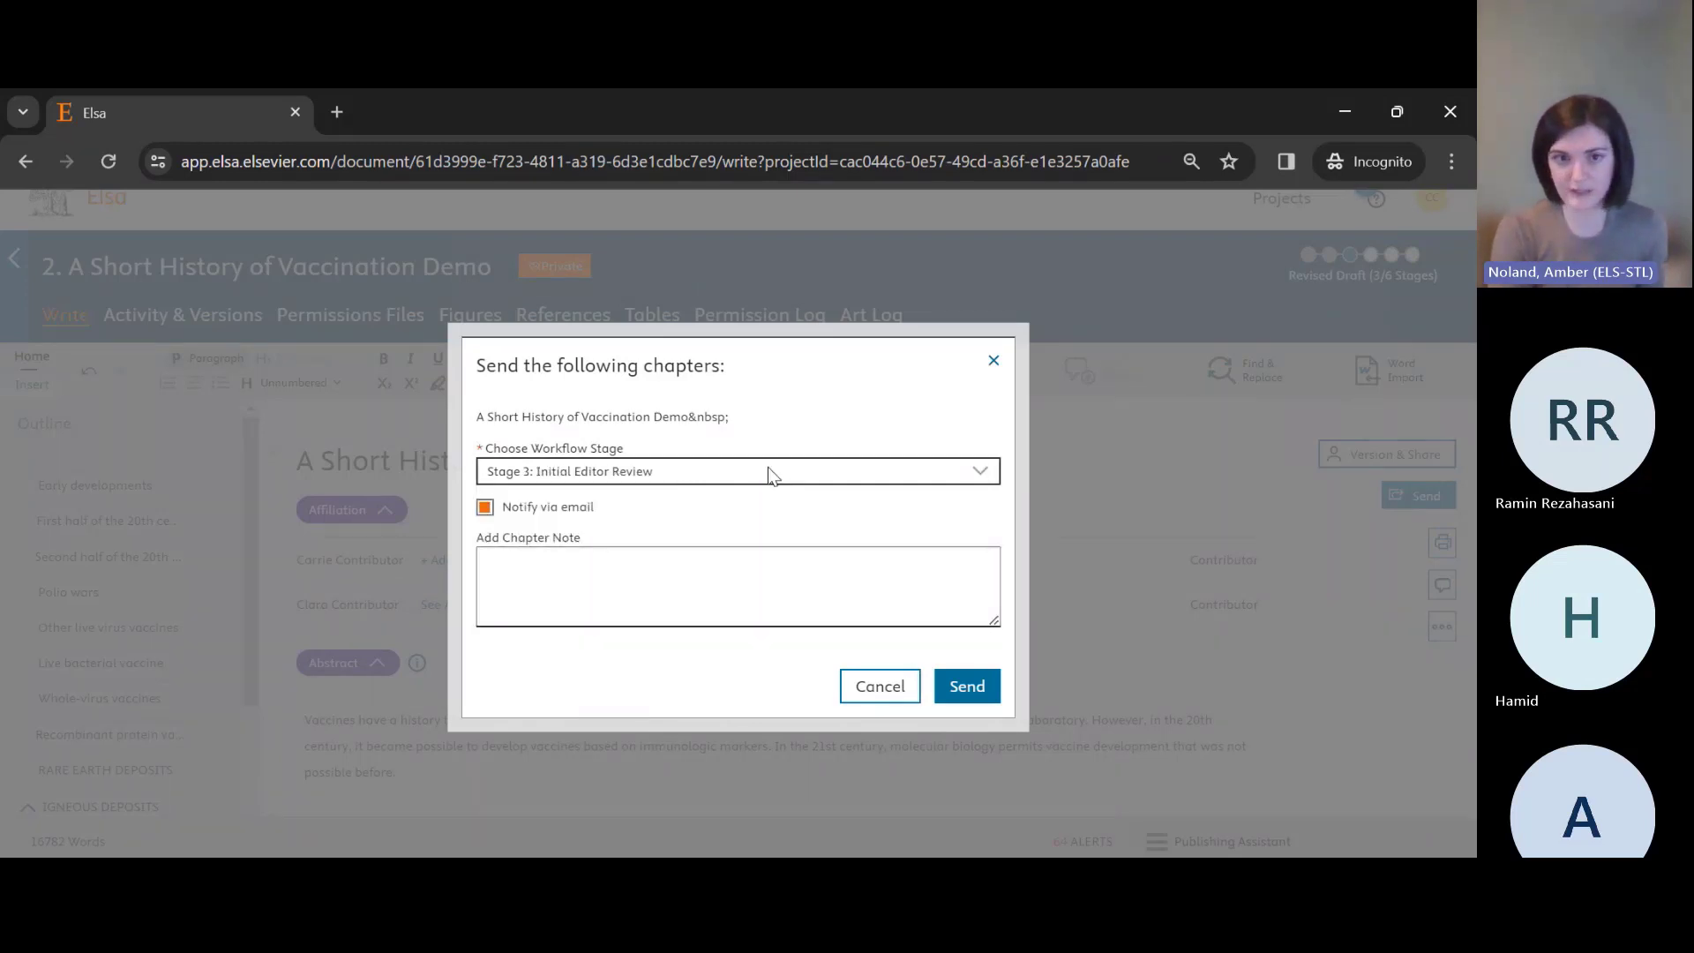
click(967, 685)
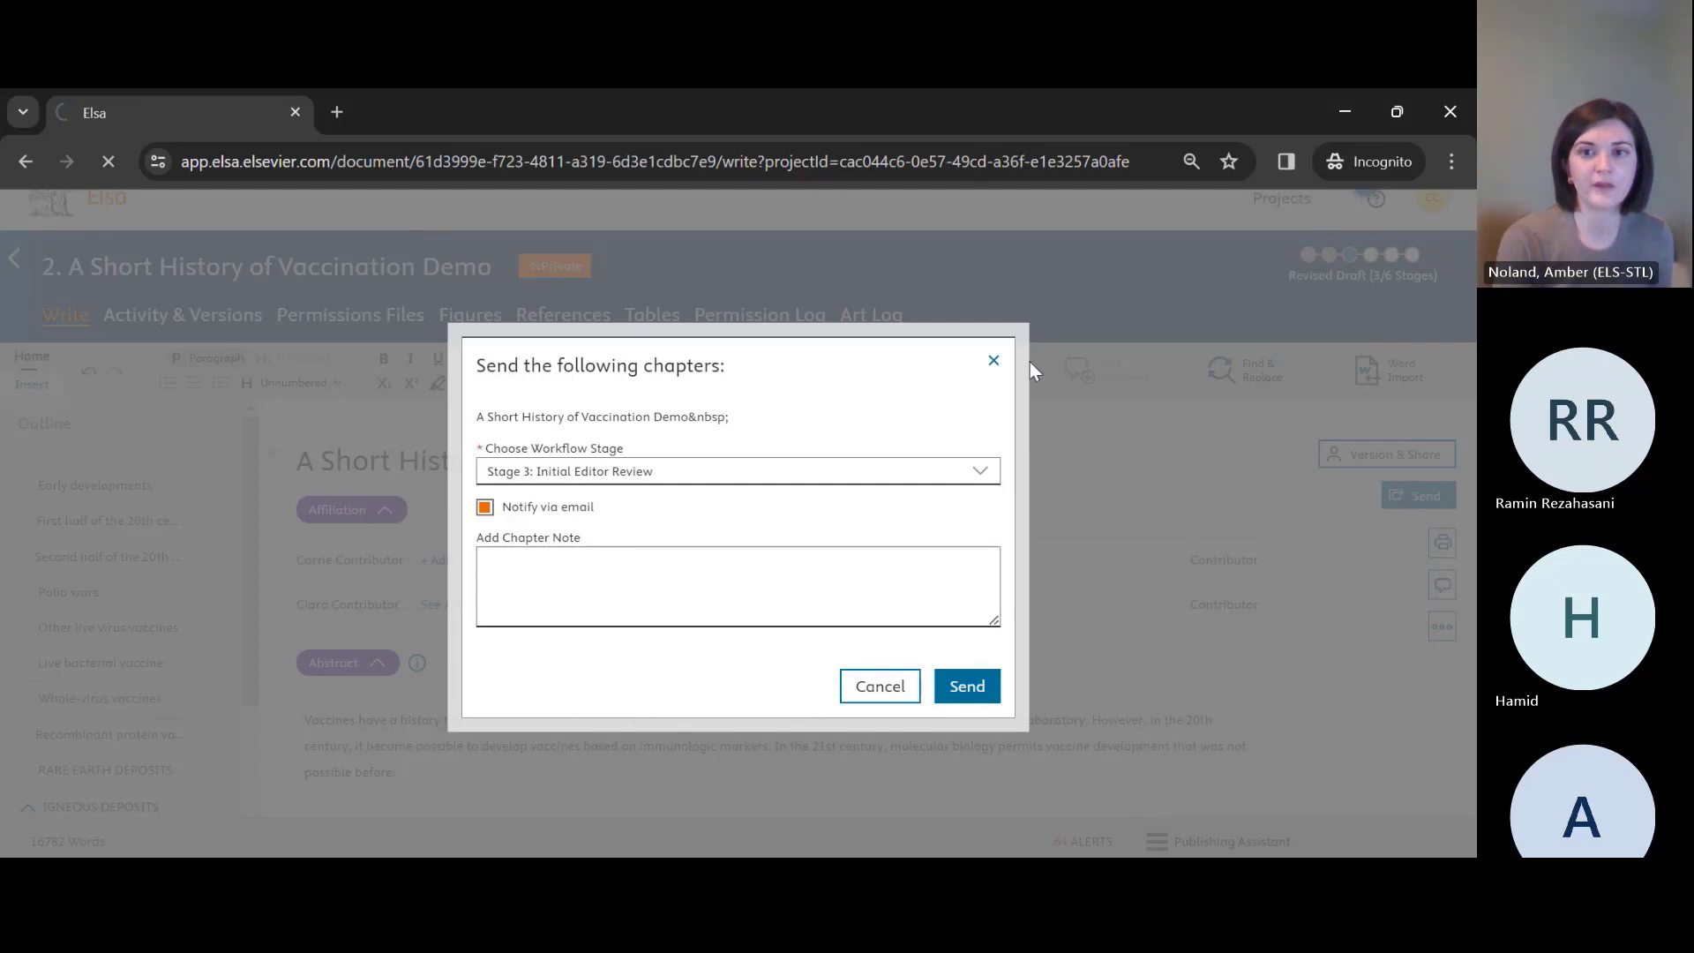
click(958, 697)
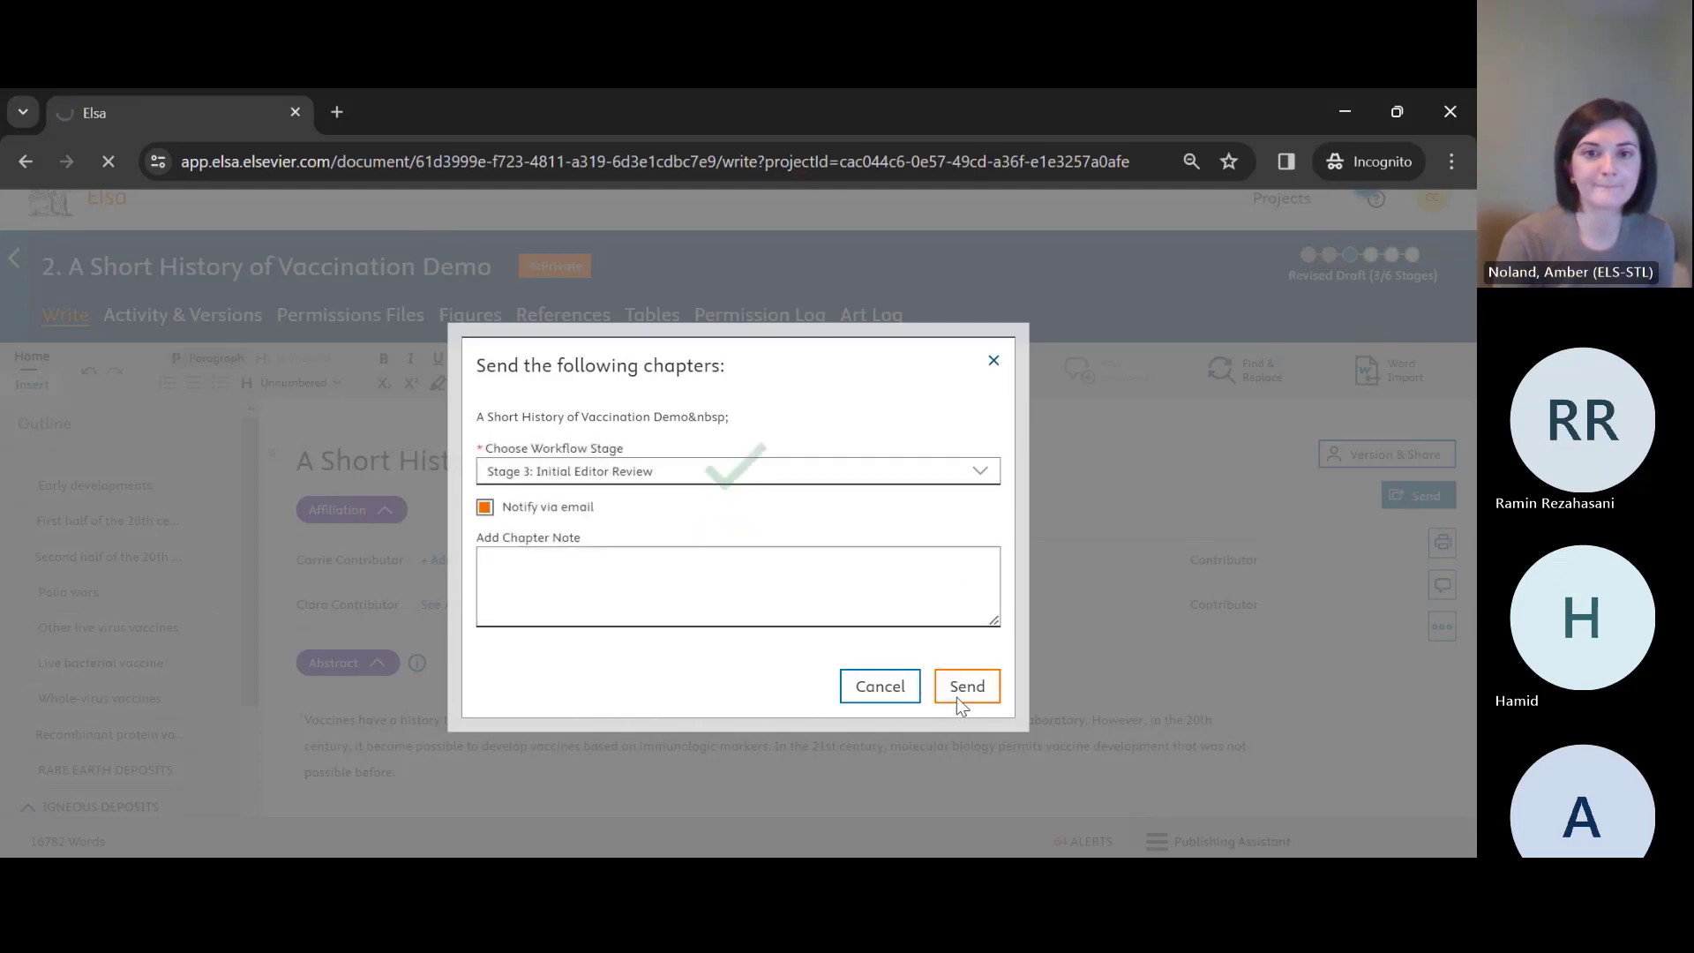
click(993, 364)
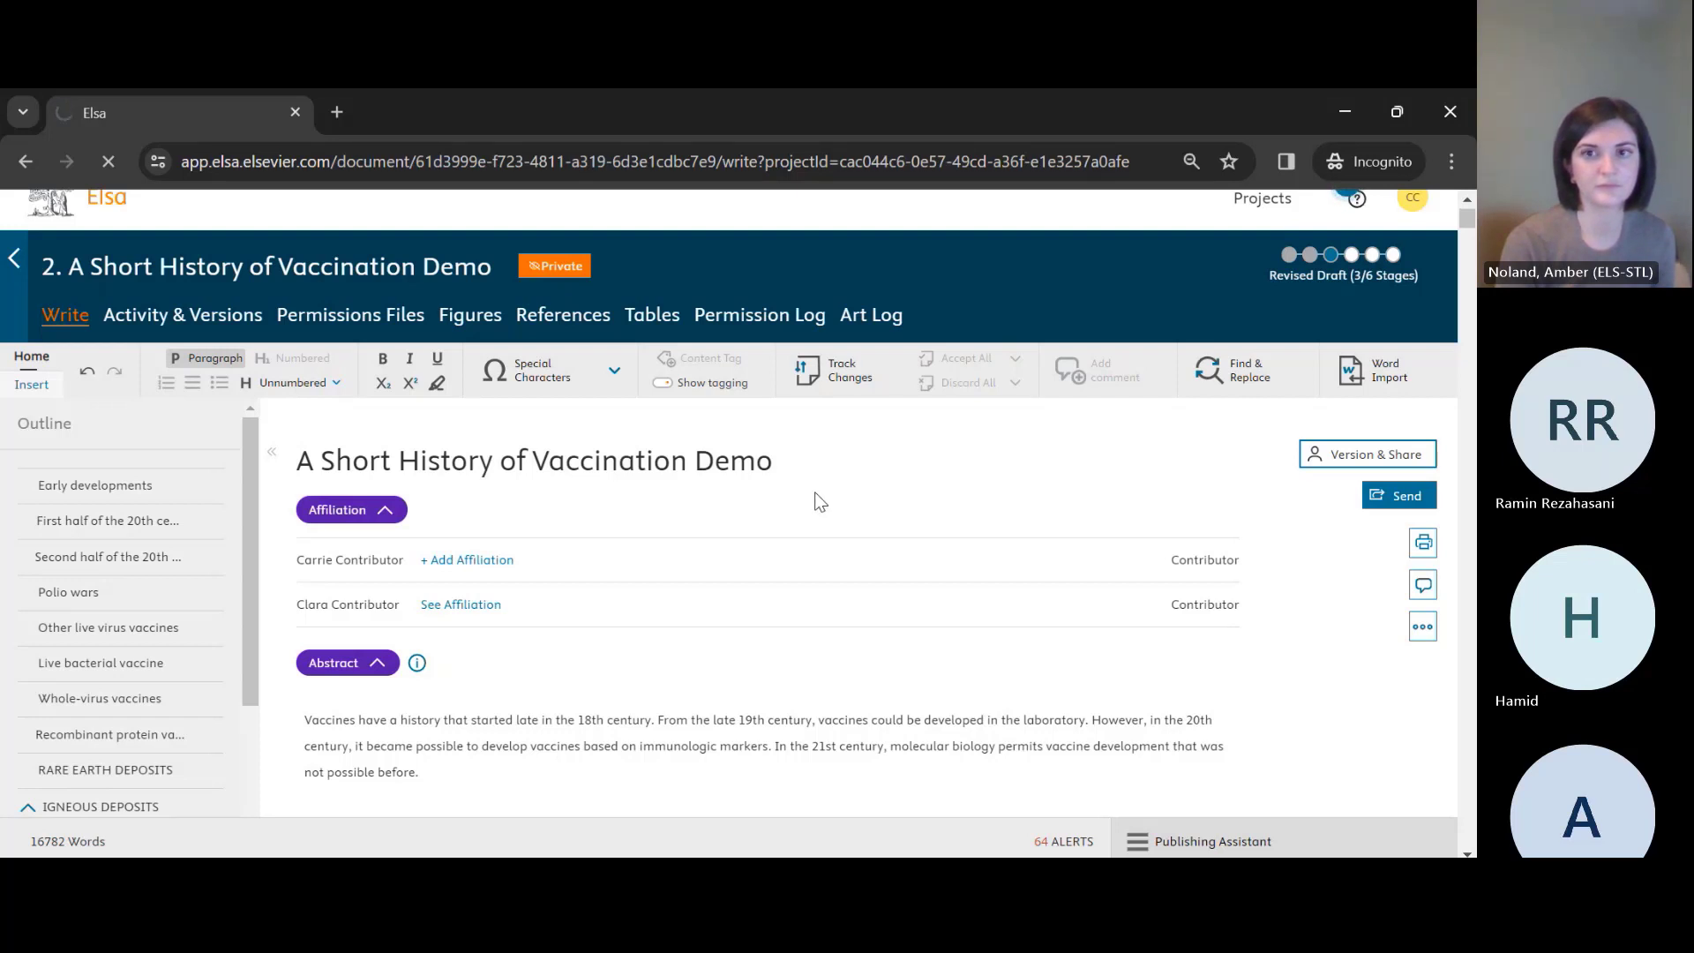
scroll(817, 493, up, 1)
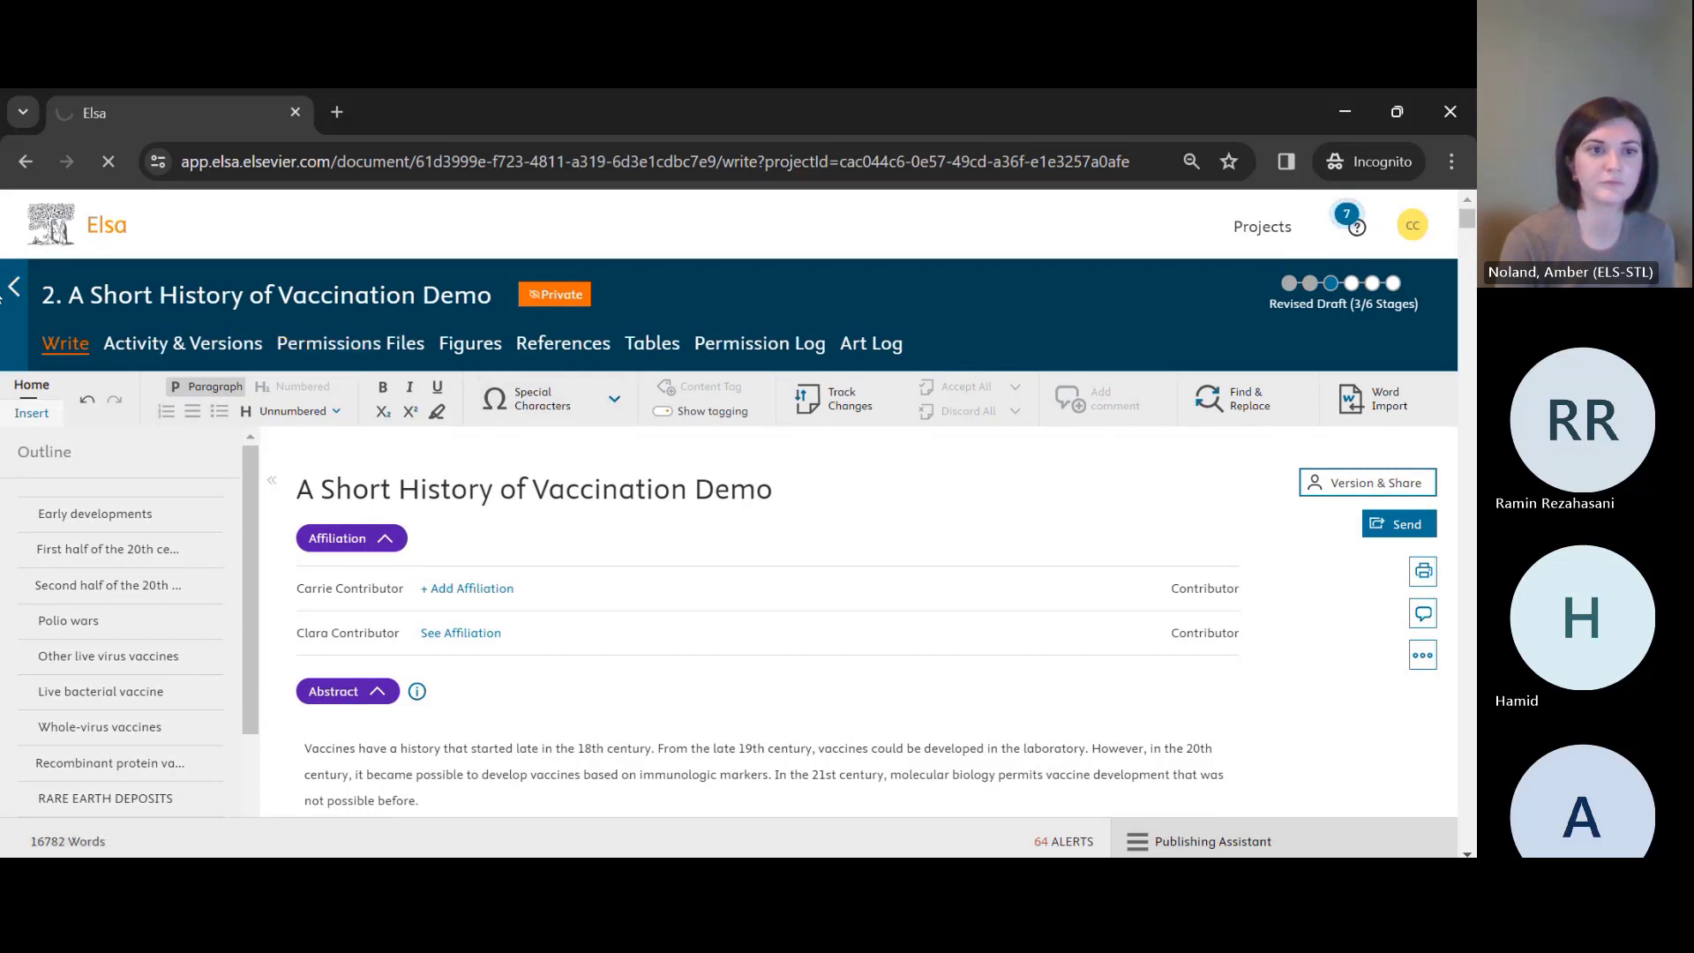
click(10, 293)
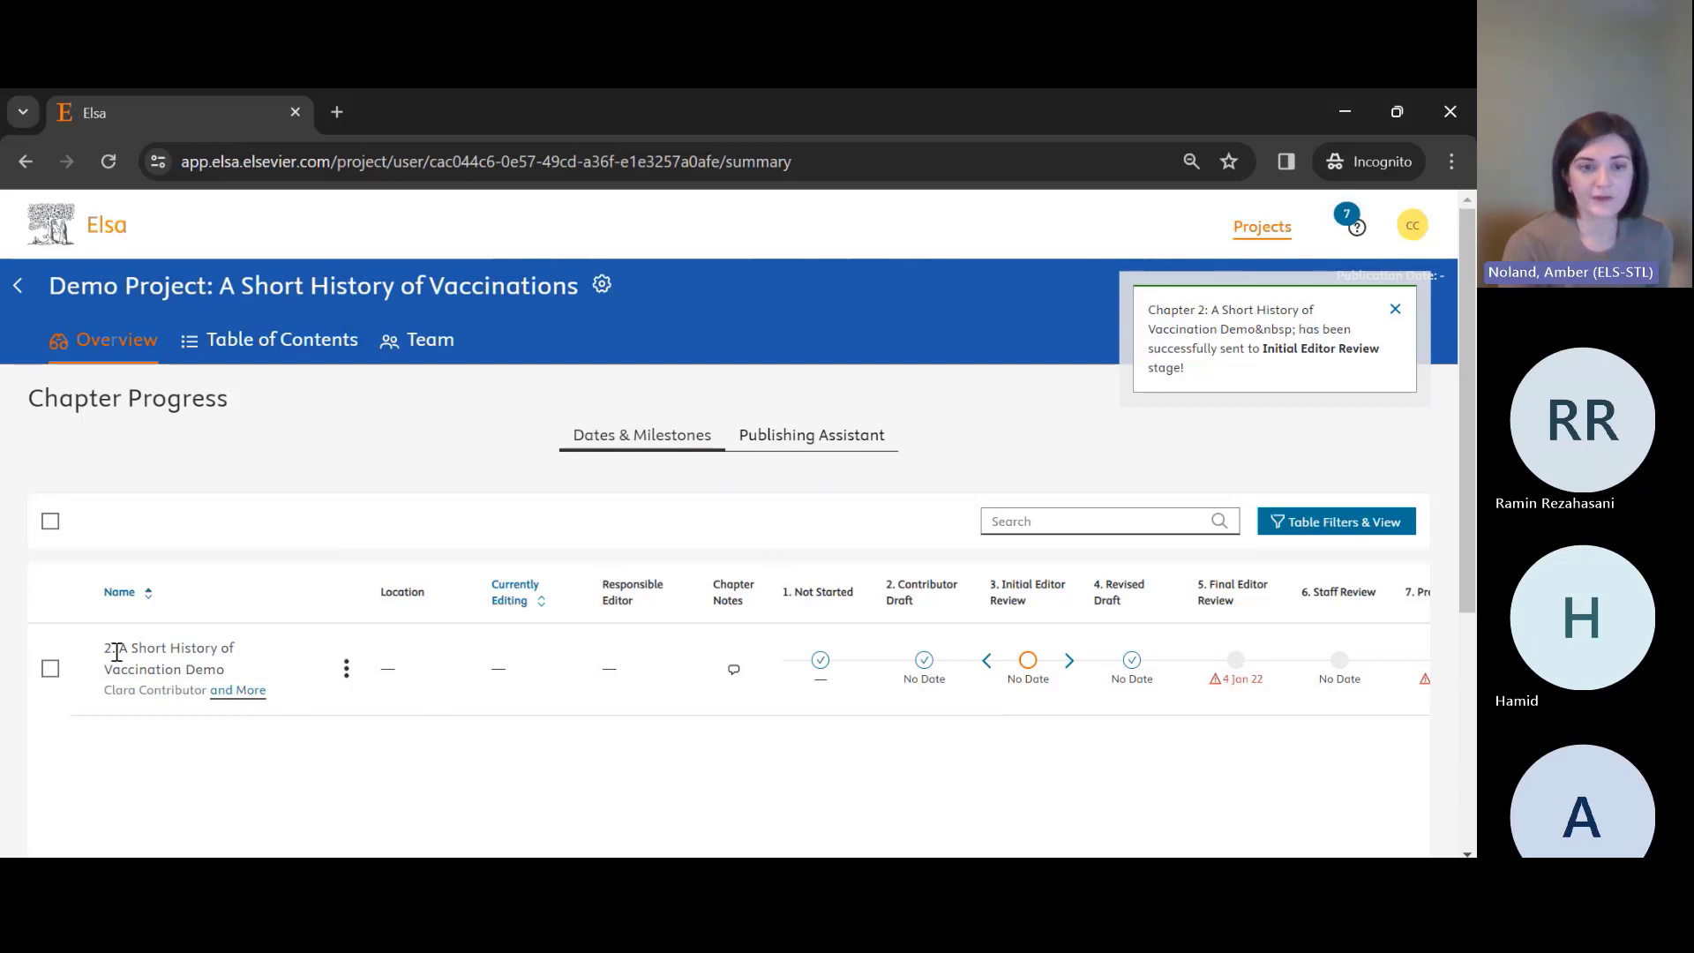
drag(103, 650, 247, 672)
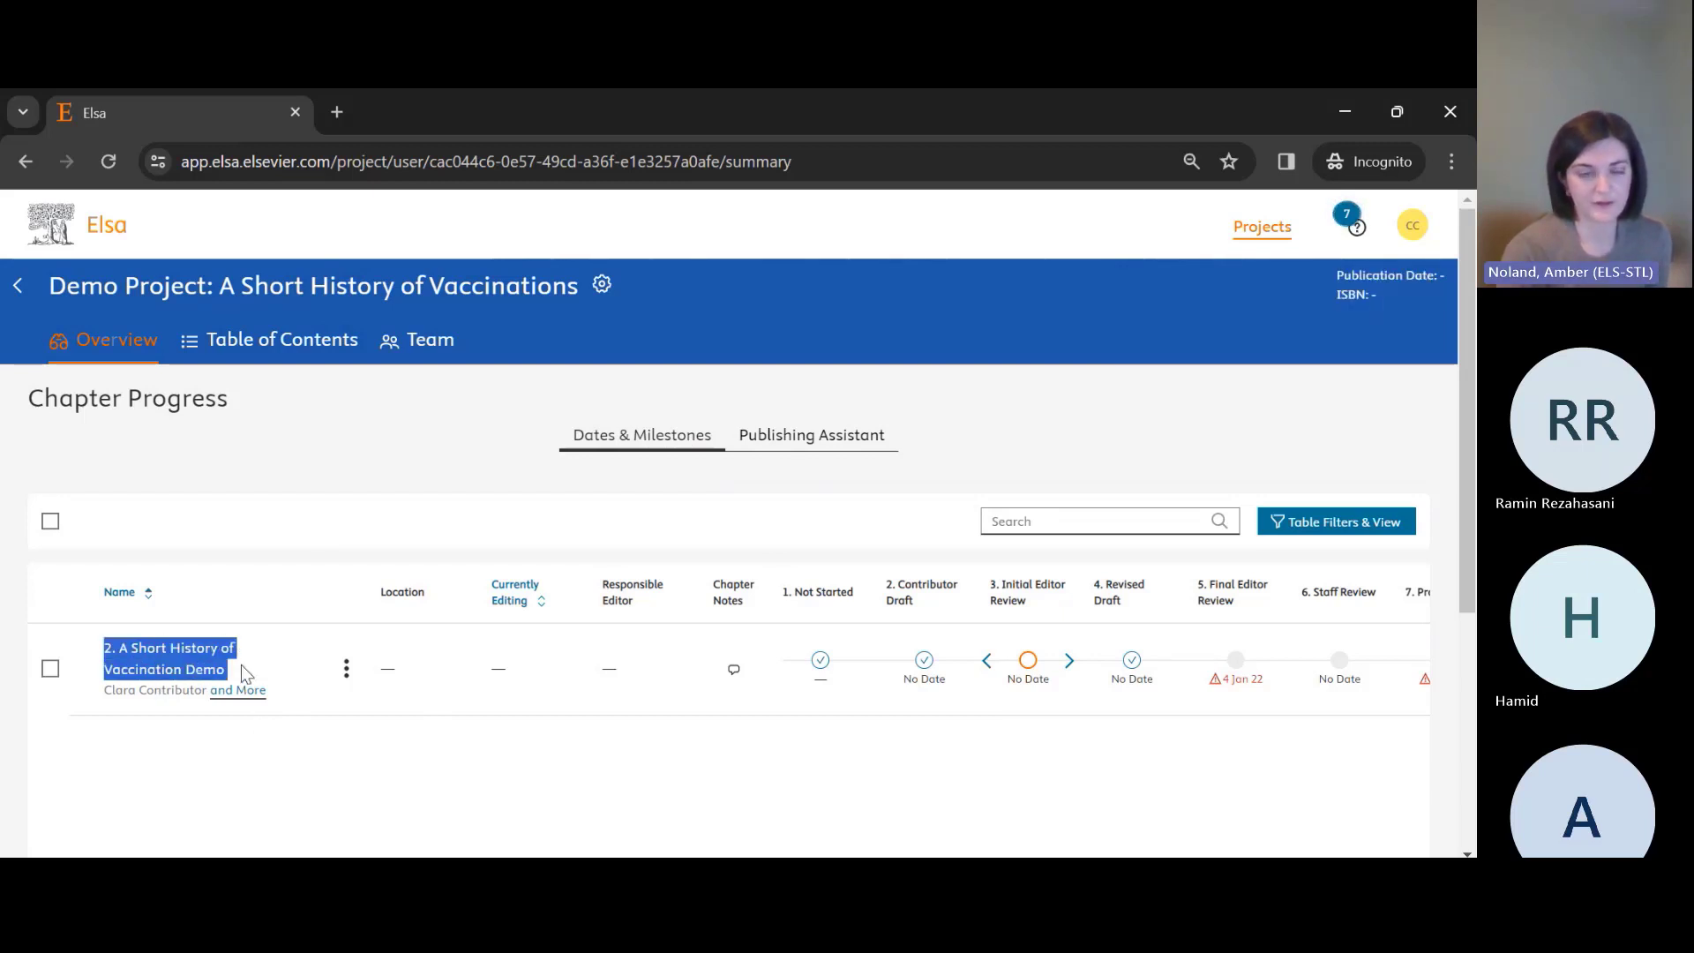
click(247, 600)
drag(104, 649, 269, 687)
click(297, 728)
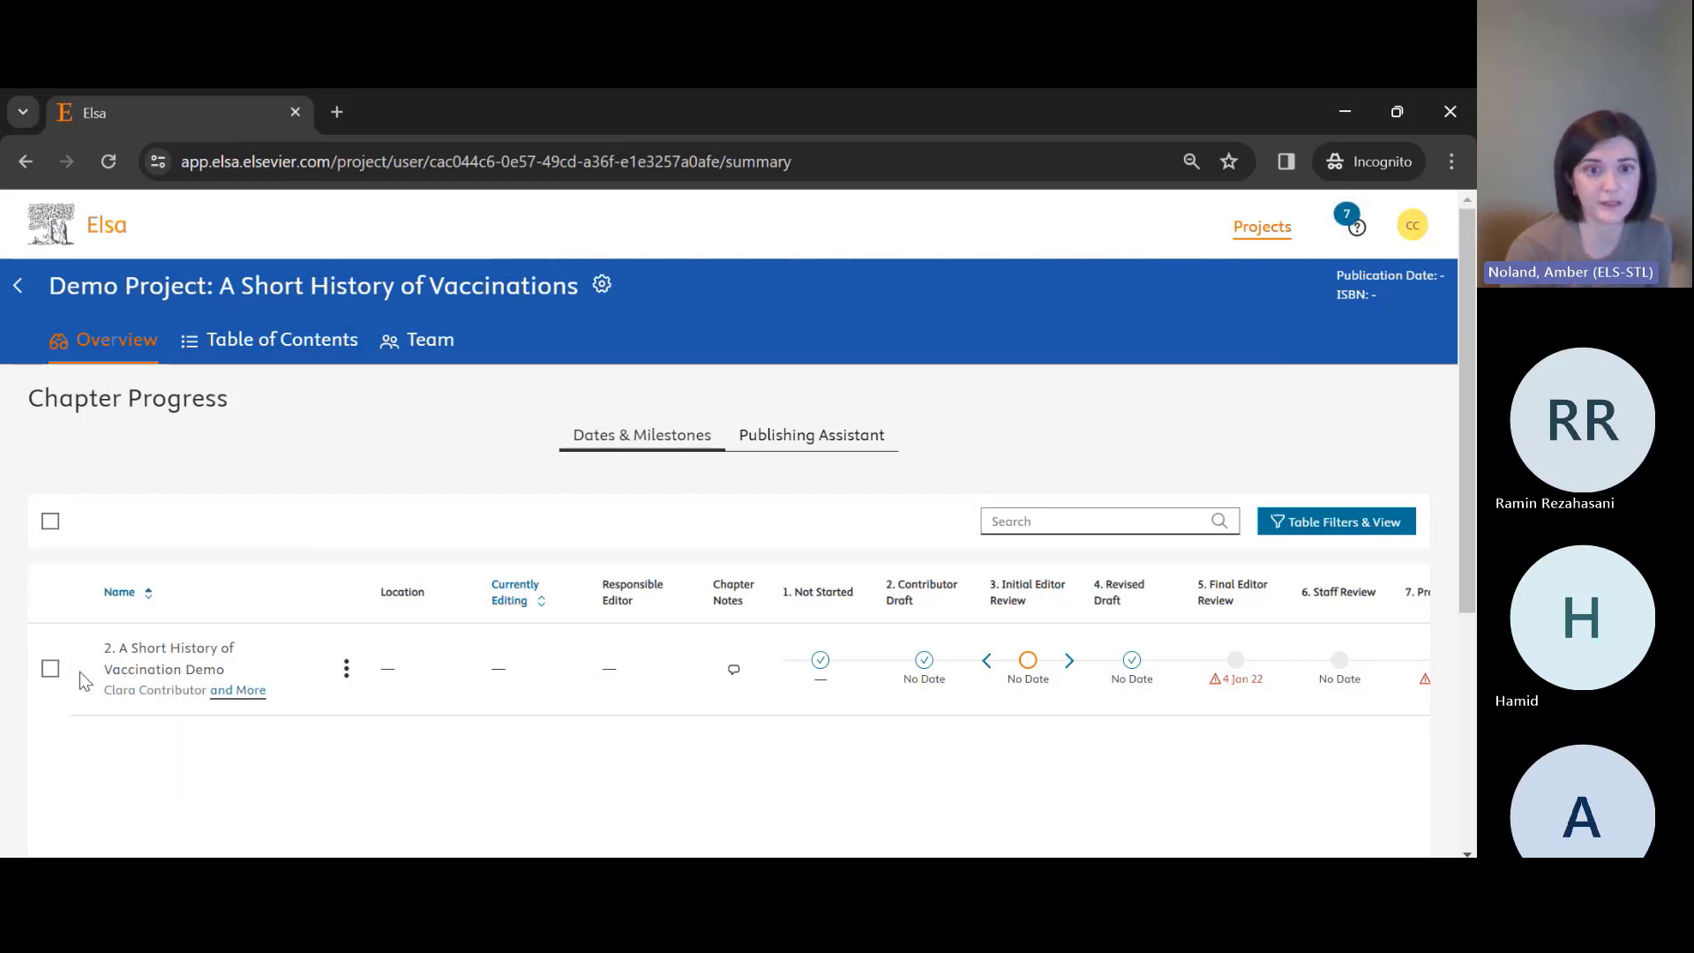
click(346, 679)
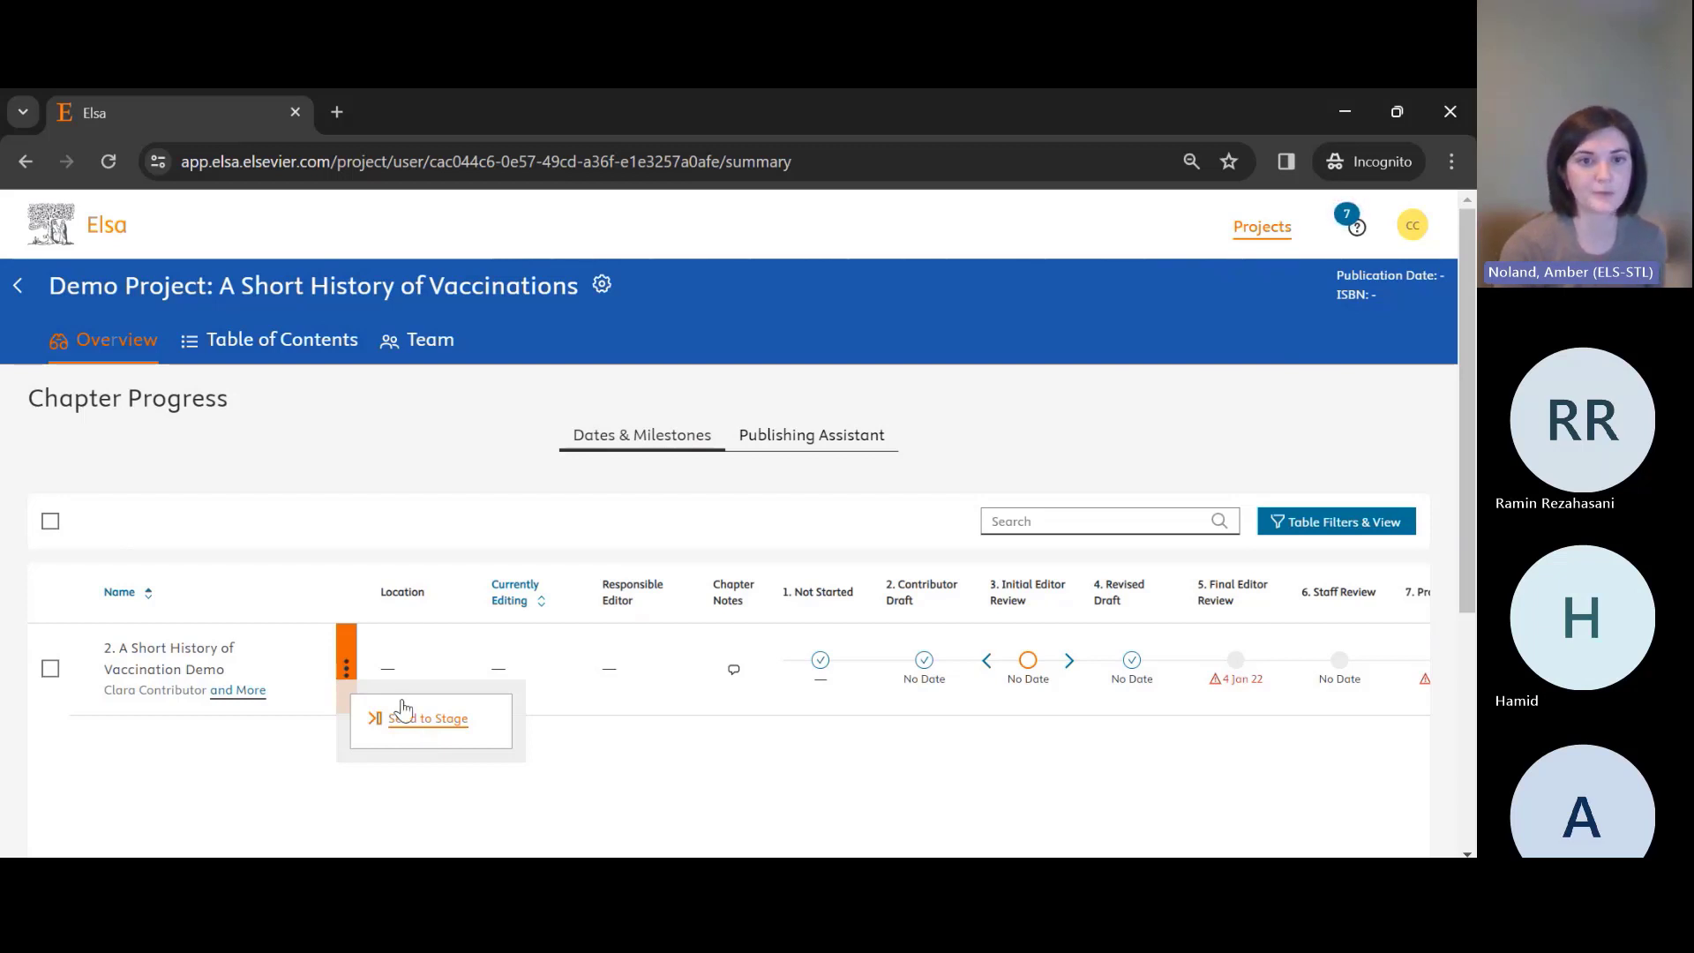
click(1081, 440)
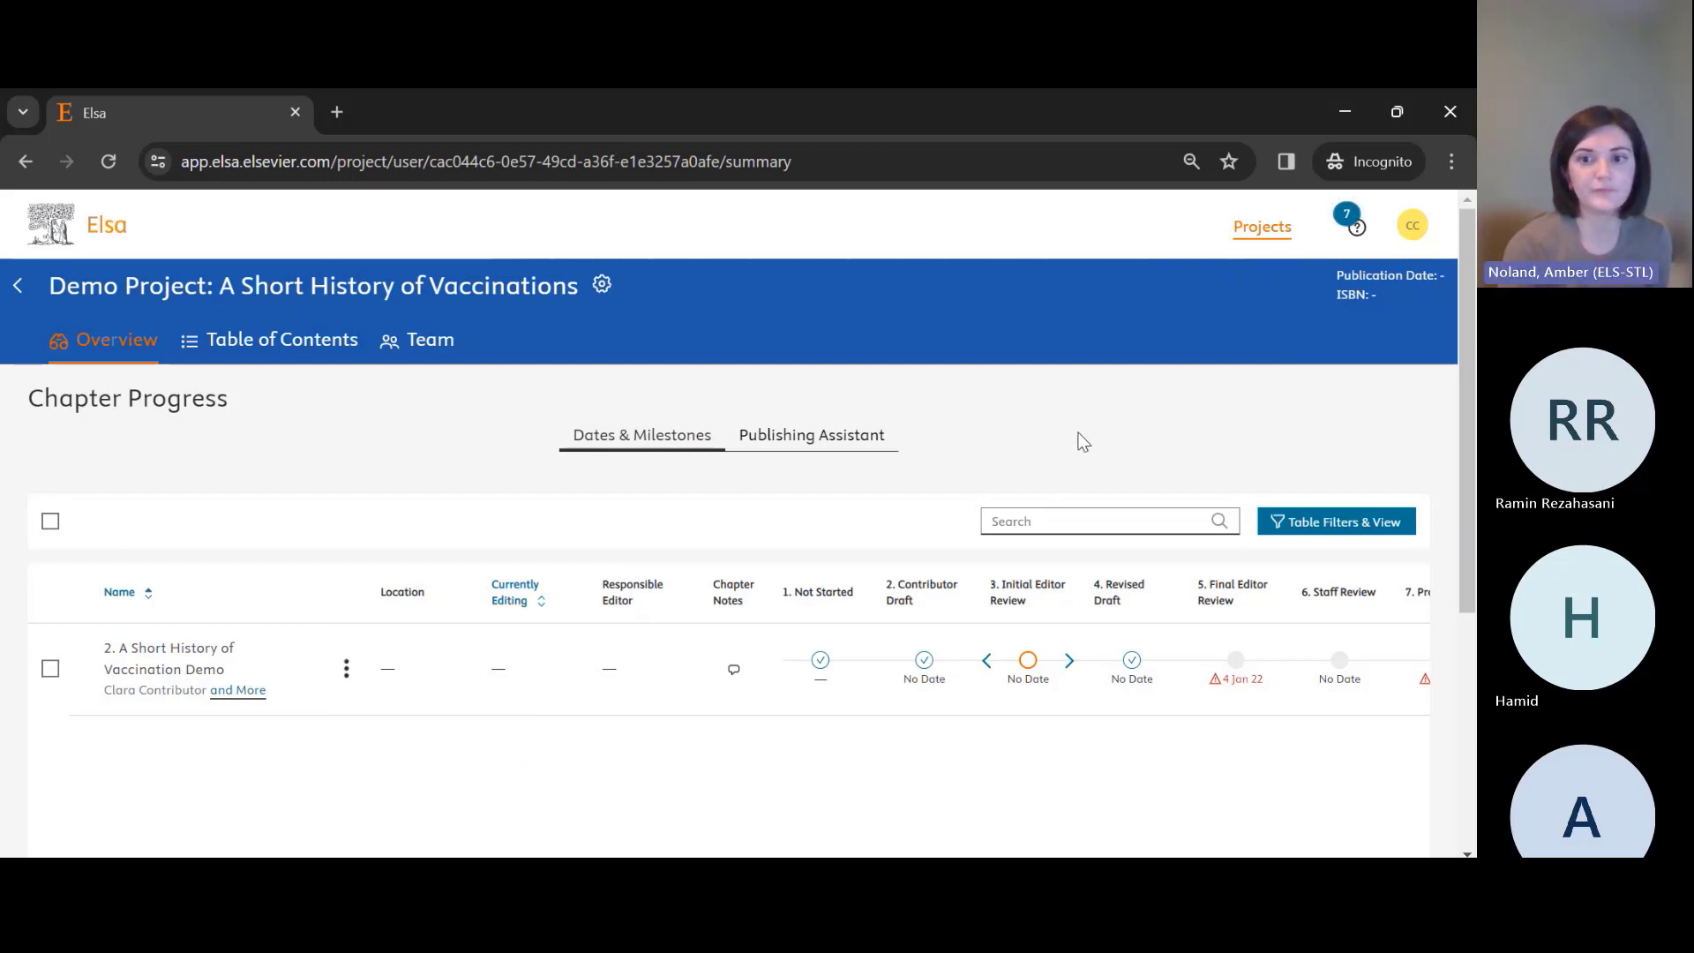